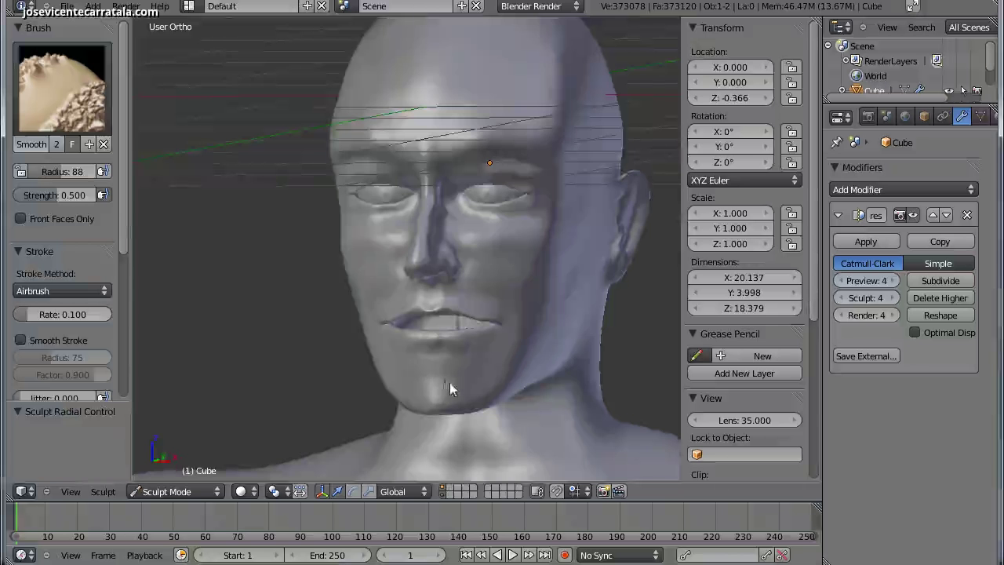
Step: Frame the neck and chest, then select the SculptDraw brush with radius 60
{"action": "scroll", "coordinate": [450, 382], "scroll_direction": "up", "scroll_amount": 3}
{"action": "middle_click_drag", "start_coordinate": [450, 382], "coordinate": [450, 235], "text": "shift"}
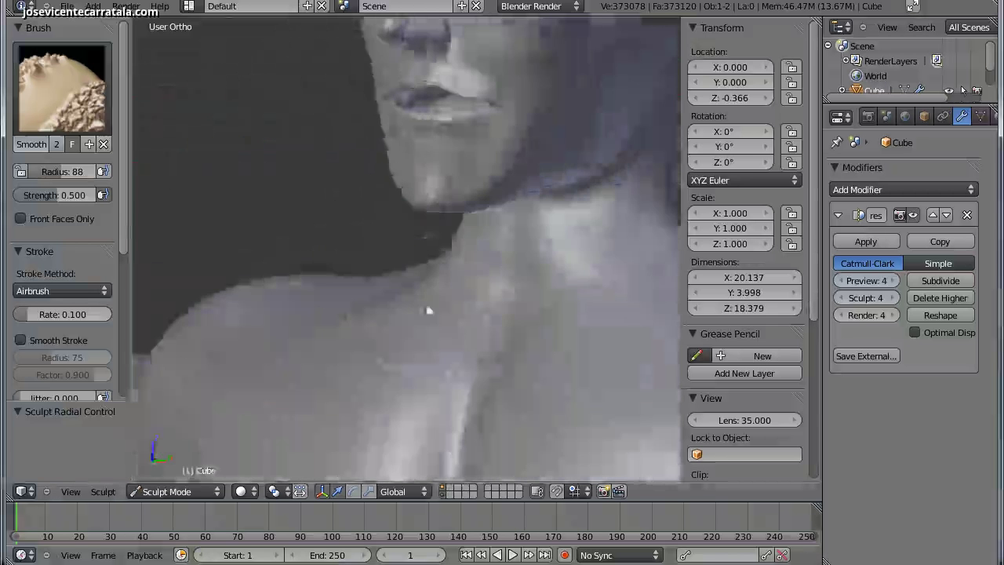
{"action": "mouse_move", "coordinate": [426, 307]}
{"action": "middle_mouse_down"}
{"action": "mouse_move", "coordinate": [477, 319]}
{"action": "mouse_move", "coordinate": [411, 271]}
{"action": "mouse_move", "coordinate": [414, 292]}
{"action": "mouse_move", "coordinate": [385, 287]}
{"action": "mouse_move", "coordinate": [447, 277]}
{"action": "mouse_move", "coordinate": [392, 340]}
{"action": "middle_mouse_up"}
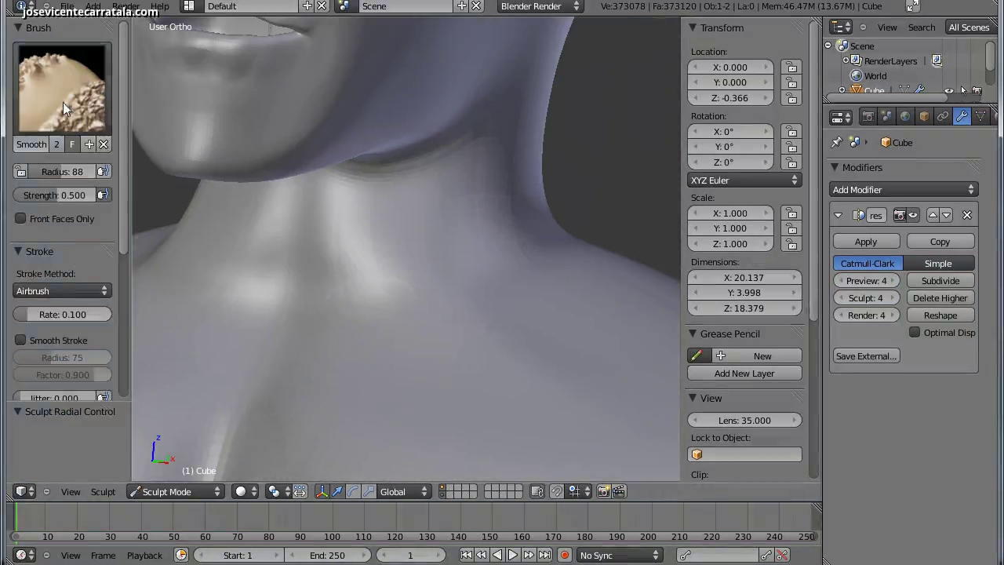
{"action": "left_click", "coordinate": [63, 102]}
{"action": "left_click", "coordinate": [506, 269]}
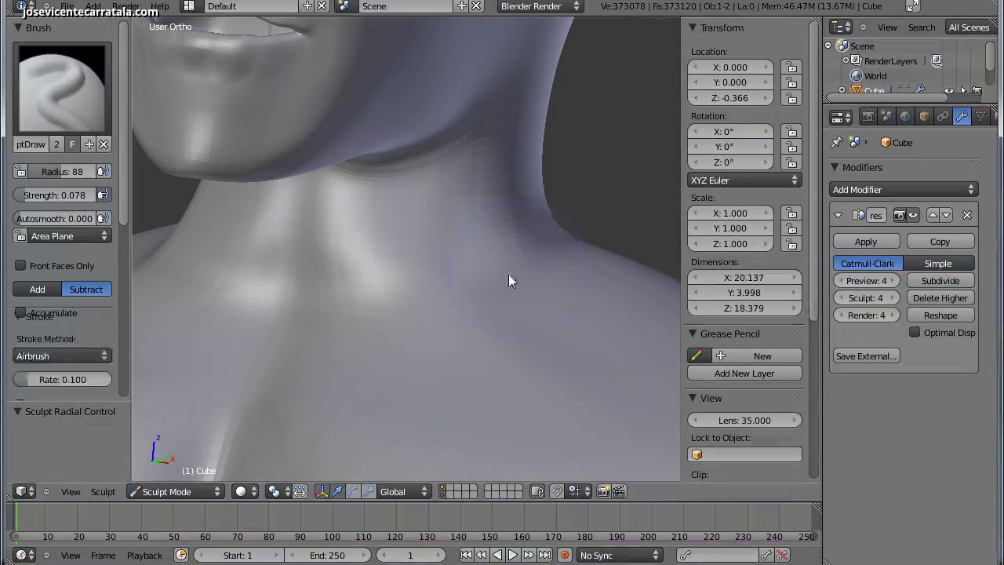
{"action": "key", "text": "f"}
{"action": "left_click", "coordinate": [390, 243]}
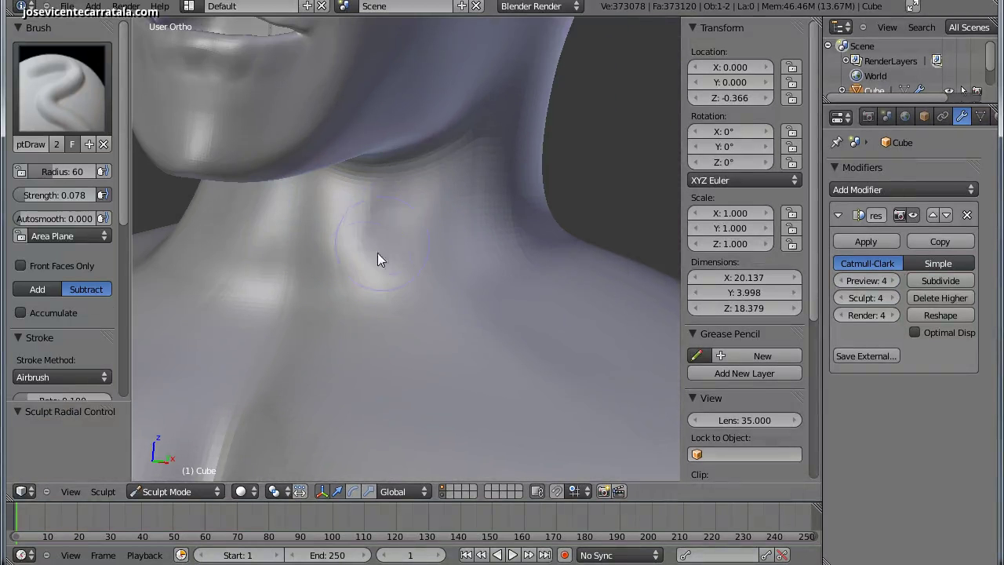
Step: Carve dents and grooves into the front of the neck, adding some raised bumps
{"action": "mouse_move", "coordinate": [377, 261]}
{"action": "left_mouse_down"}
{"action": "mouse_move", "coordinate": [341, 294]}
{"action": "mouse_move", "coordinate": [411, 233]}
{"action": "mouse_move", "coordinate": [353, 206]}
{"action": "left_mouse_up"}
{"action": "left_click_drag", "start_coordinate": [342, 252], "coordinate": [295, 266]}
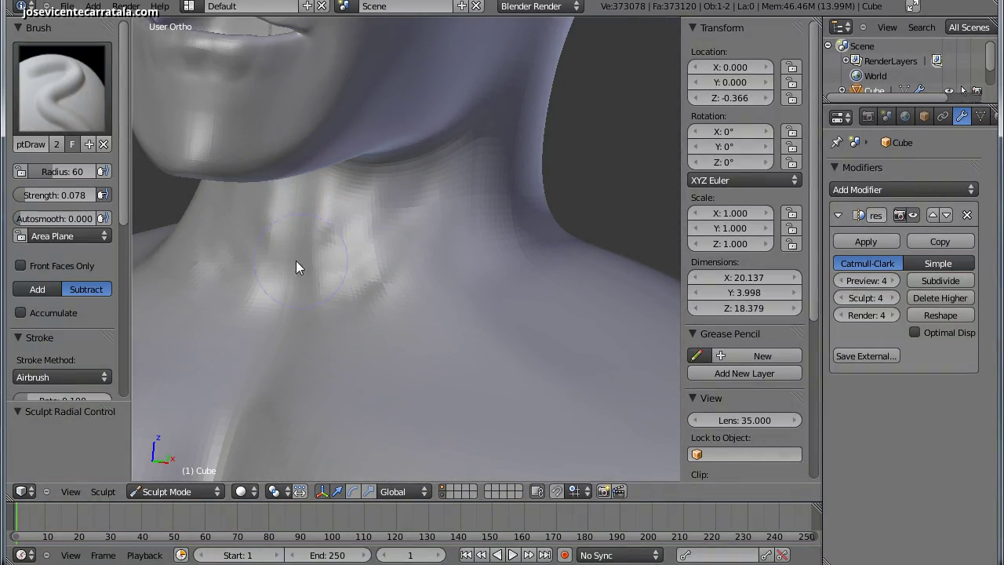
{"action": "left_click", "coordinate": [55, 287]}
{"action": "mouse_move", "coordinate": [288, 219]}
{"action": "left_mouse_down"}
{"action": "mouse_move", "coordinate": [303, 214]}
{"action": "mouse_move", "coordinate": [296, 283]}
{"action": "mouse_move", "coordinate": [304, 246]}
{"action": "left_mouse_up"}
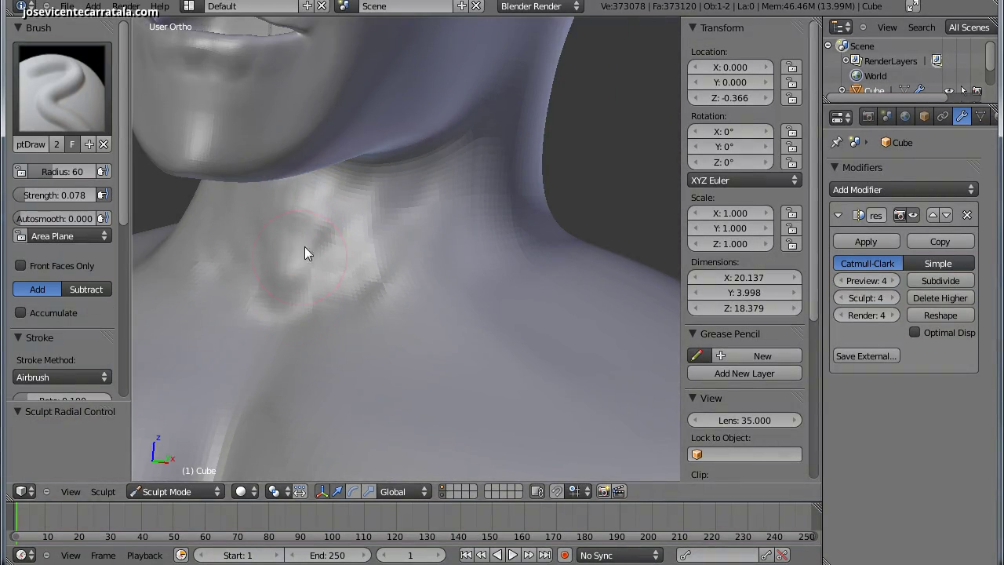
{"action": "mouse_move", "coordinate": [305, 246]}
{"action": "middle_mouse_down"}
{"action": "mouse_move", "coordinate": [455, 252]}
{"action": "mouse_move", "coordinate": [395, 243]}
{"action": "mouse_move", "coordinate": [358, 258]}
{"action": "middle_mouse_up"}
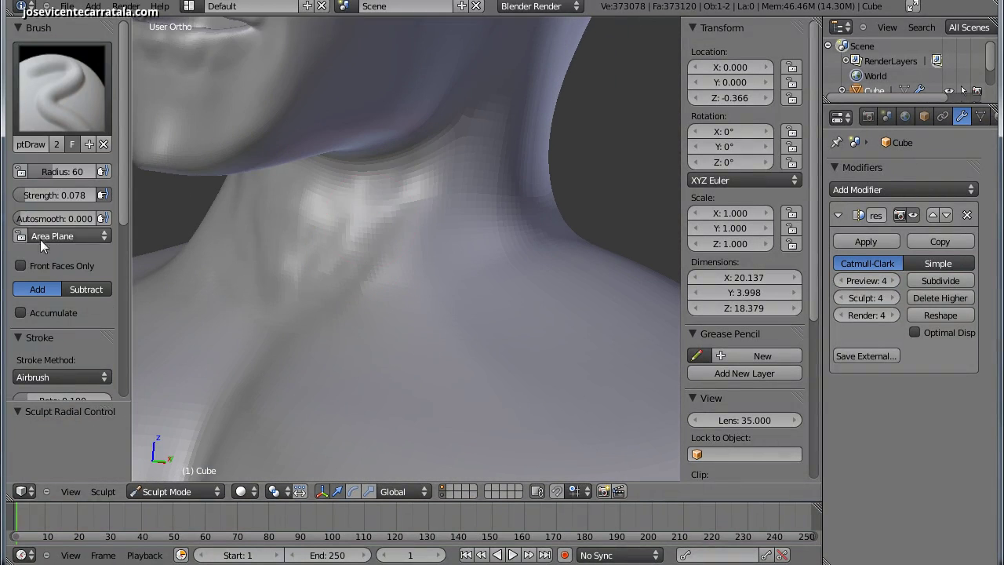
{"action": "left_click", "coordinate": [87, 289]}
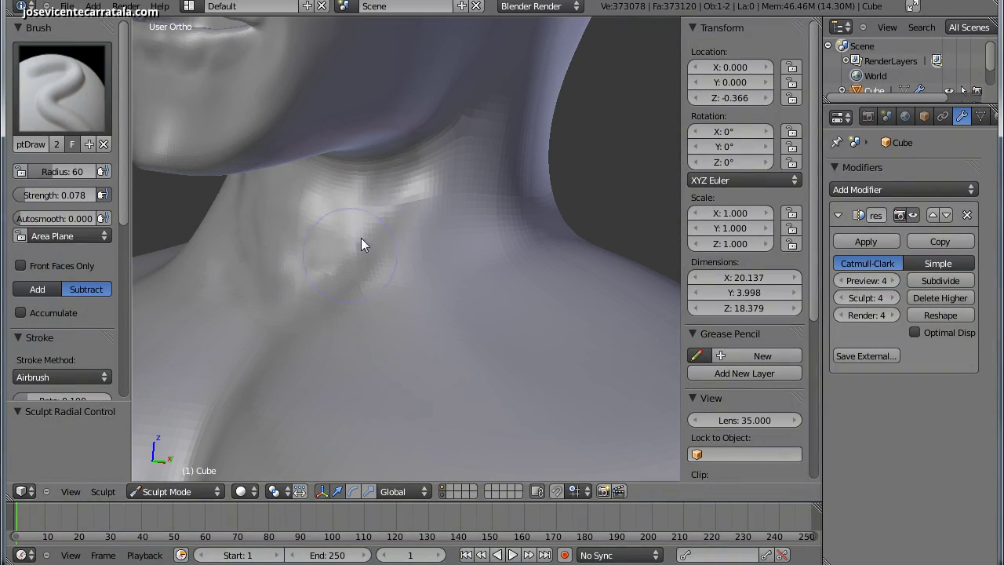
{"action": "left_click_drag", "start_coordinate": [361, 238], "coordinate": [361, 243]}
Step: Carve more grooves on the neck's underside and side, then set the brush to Add
{"action": "mouse_move", "coordinate": [324, 243]}
{"action": "middle_mouse_down"}
{"action": "mouse_move", "coordinate": [374, 169]}
{"action": "mouse_move", "coordinate": [376, 198]}
{"action": "mouse_move", "coordinate": [410, 184]}
{"action": "mouse_move", "coordinate": [354, 219]}
{"action": "middle_mouse_up"}
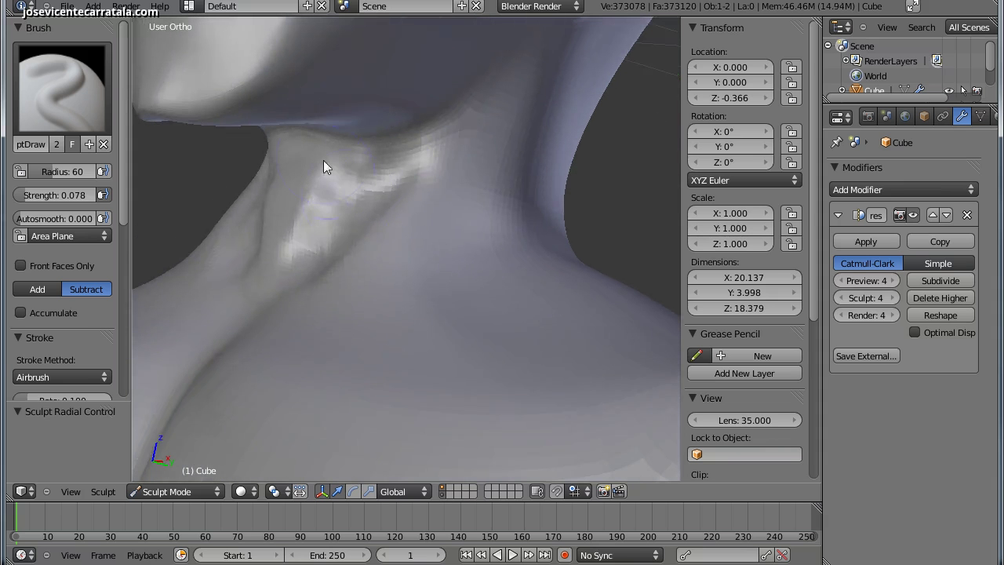
{"action": "left_click_drag", "start_coordinate": [325, 196], "coordinate": [298, 265]}
{"action": "mouse_move", "coordinate": [379, 206]}
{"action": "left_mouse_down"}
{"action": "mouse_move", "coordinate": [412, 165]}
{"action": "mouse_move", "coordinate": [366, 211]}
{"action": "left_mouse_up"}
{"action": "mouse_move", "coordinate": [471, 181]}
{"action": "middle_mouse_down"}
{"action": "mouse_move", "coordinate": [479, 205]}
{"action": "mouse_move", "coordinate": [424, 223]}
{"action": "middle_mouse_up"}
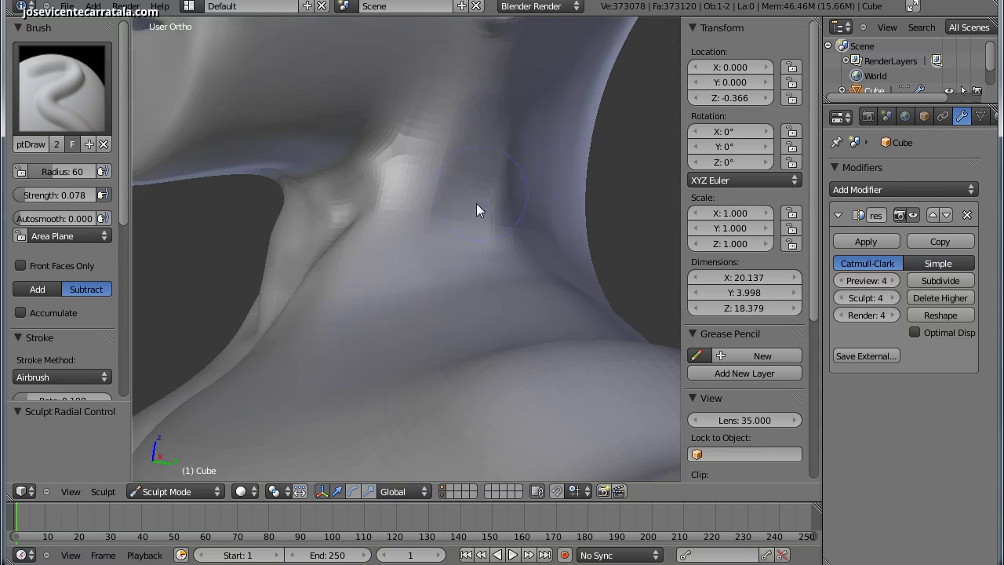
{"action": "scroll", "coordinate": [471, 212], "scroll_direction": "down", "scroll_amount": 5}
{"action": "scroll", "coordinate": [477, 220], "scroll_direction": "down", "scroll_amount": 3}
{"action": "scroll", "coordinate": [477, 220], "scroll_direction": "up", "scroll_amount": 3}
{"action": "mouse_move", "coordinate": [451, 287]}
{"action": "middle_mouse_down"}
{"action": "mouse_move", "coordinate": [424, 265]}
{"action": "mouse_move", "coordinate": [492, 134]}
{"action": "middle_mouse_up"}
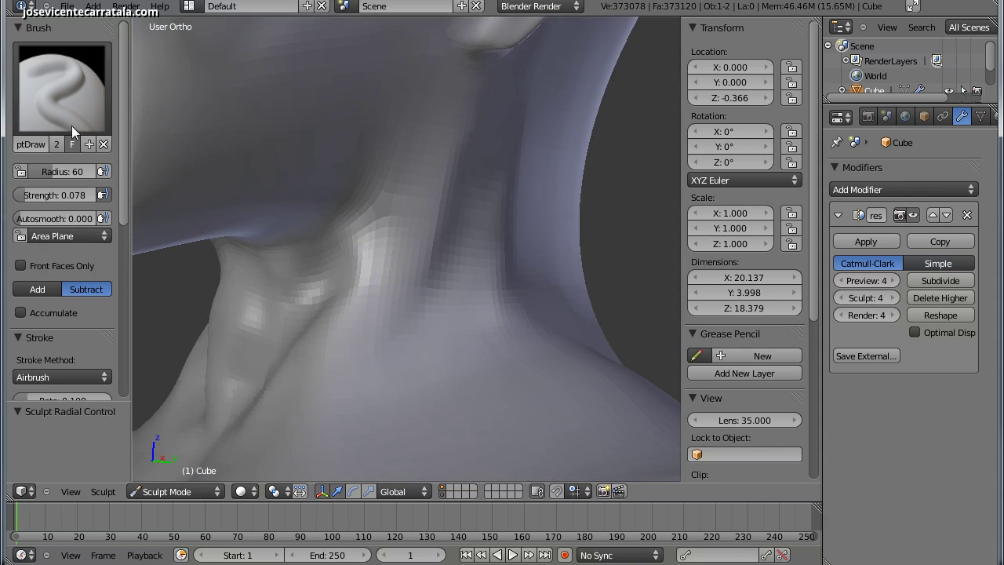
{"action": "left_click", "coordinate": [45, 289]}
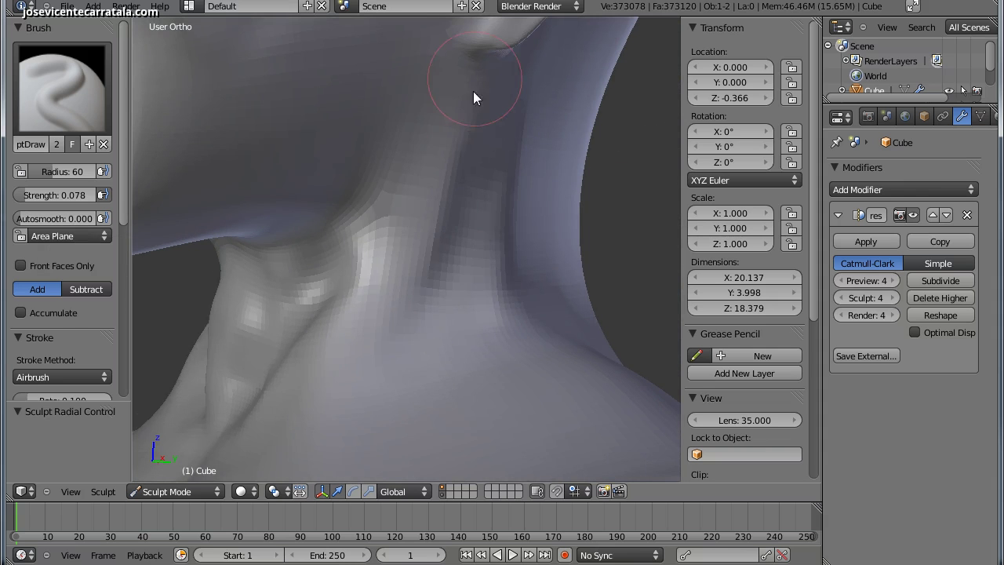
Step: Extend the neck crease downward toward the chest
{"action": "left_click_drag", "start_coordinate": [412, 266], "coordinate": [377, 344]}
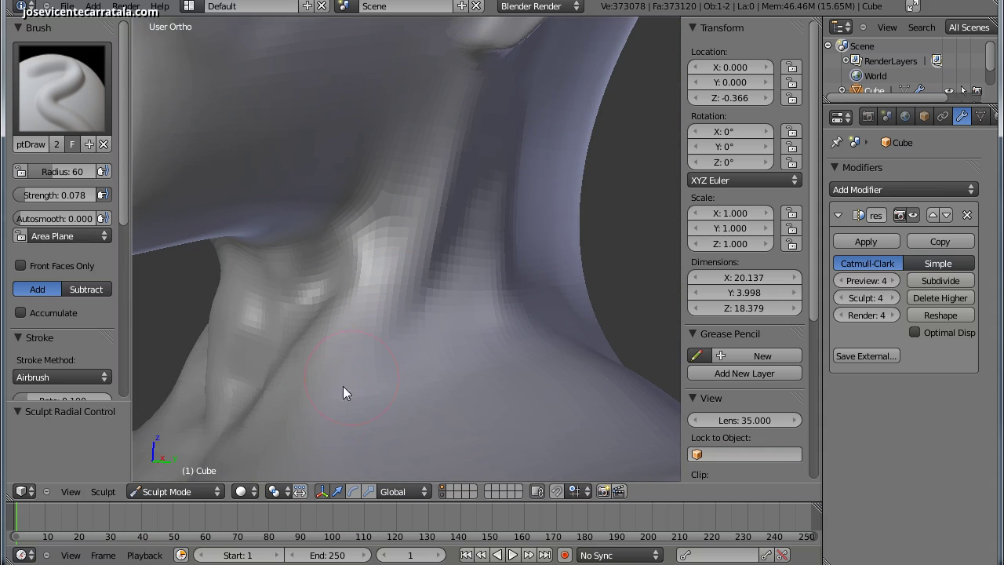
{"action": "scroll", "coordinate": [353, 330], "scroll_direction": "down", "scroll_amount": 3}
{"action": "scroll", "coordinate": [400, 279], "scroll_direction": "up", "scroll_amount": 3, "text": "shift"}
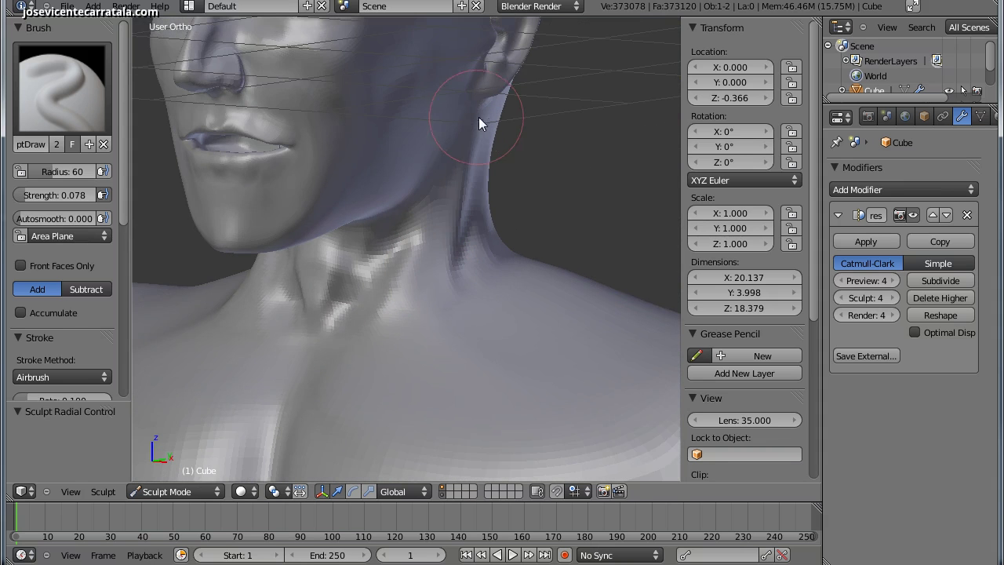
{"action": "scroll", "coordinate": [481, 178], "scroll_direction": "up", "scroll_amount": 3}
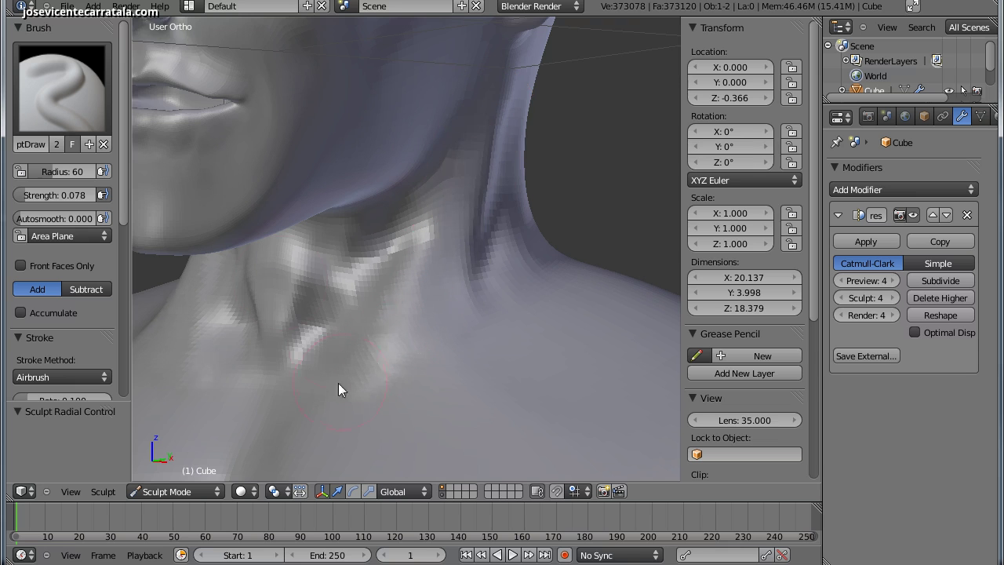
Step: Orbit and zoom the view from the jaw and neck onto the upper chest
{"action": "mouse_move", "coordinate": [338, 382]}
{"action": "middle_mouse_down"}
{"action": "mouse_move", "coordinate": [336, 277]}
{"action": "mouse_move", "coordinate": [425, 252]}
{"action": "mouse_move", "coordinate": [278, 264]}
{"action": "mouse_move", "coordinate": [392, 248]}
{"action": "mouse_move", "coordinate": [435, 256]}
{"action": "mouse_move", "coordinate": [477, 150]}
{"action": "middle_mouse_up"}
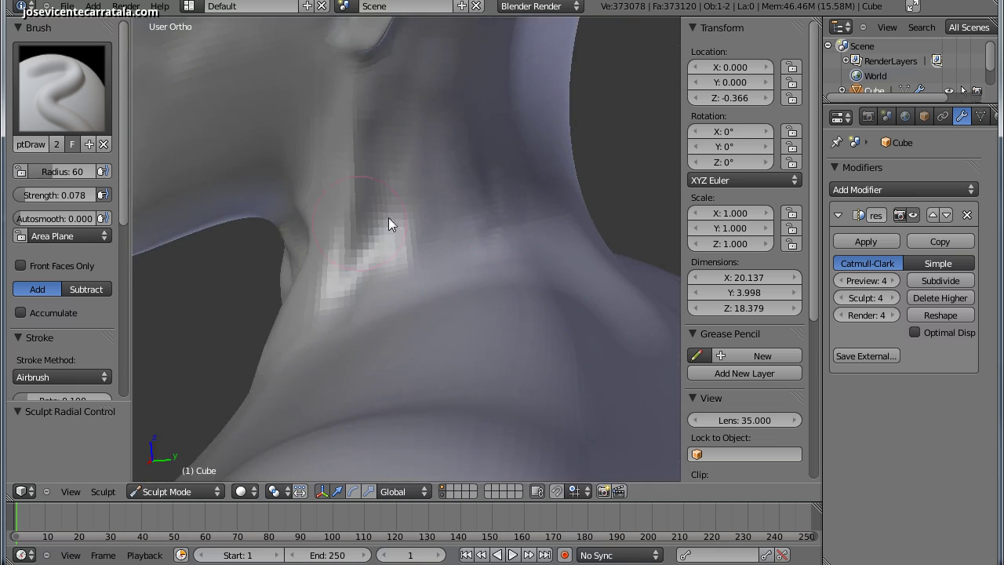
{"action": "mouse_move", "coordinate": [388, 218]}
{"action": "middle_mouse_down"}
{"action": "mouse_move", "coordinate": [492, 204]}
{"action": "mouse_move", "coordinate": [344, 283]}
{"action": "mouse_move", "coordinate": [404, 320]}
{"action": "mouse_move", "coordinate": [363, 310]}
{"action": "middle_mouse_up"}
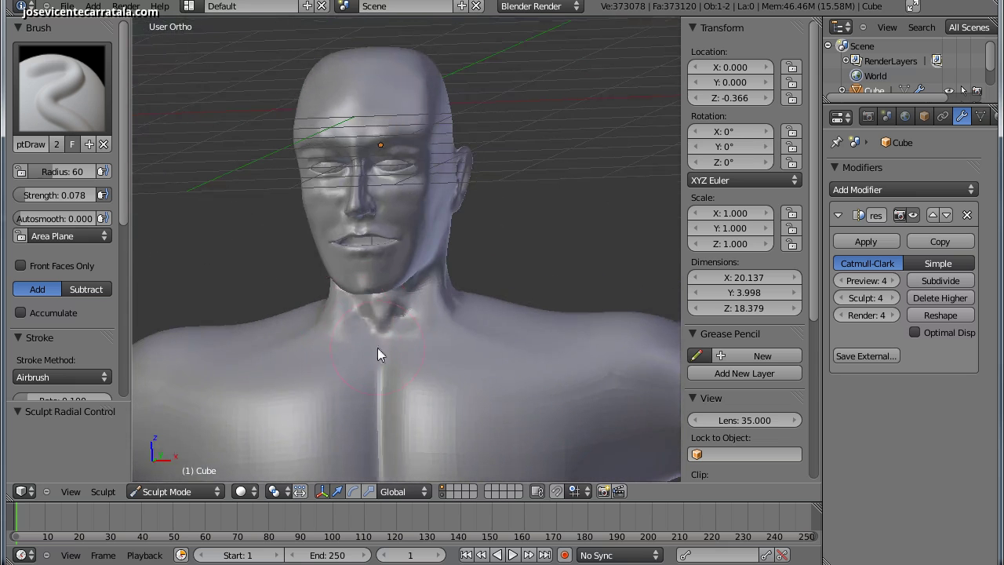
{"action": "mouse_move", "coordinate": [377, 347]}
{"action": "middle_mouse_down"}
{"action": "mouse_move", "coordinate": [412, 306]}
{"action": "mouse_move", "coordinate": [418, 311]}
{"action": "mouse_move", "coordinate": [368, 312]}
{"action": "mouse_move", "coordinate": [343, 288]}
{"action": "mouse_move", "coordinate": [454, 317]}
{"action": "mouse_move", "coordinate": [268, 217]}
{"action": "mouse_move", "coordinate": [467, 317]}
{"action": "mouse_move", "coordinate": [448, 263]}
{"action": "middle_mouse_up"}
{"action": "scroll", "coordinate": [468, 314], "scroll_direction": "up", "scroll_amount": 1}
{"action": "scroll", "coordinate": [523, 262], "scroll_direction": "up", "scroll_amount": 1}
{"action": "scroll", "coordinate": [532, 251], "scroll_direction": "up", "scroll_amount": 1}
{"action": "scroll", "coordinate": [448, 263], "scroll_direction": "up", "scroll_amount": 1}
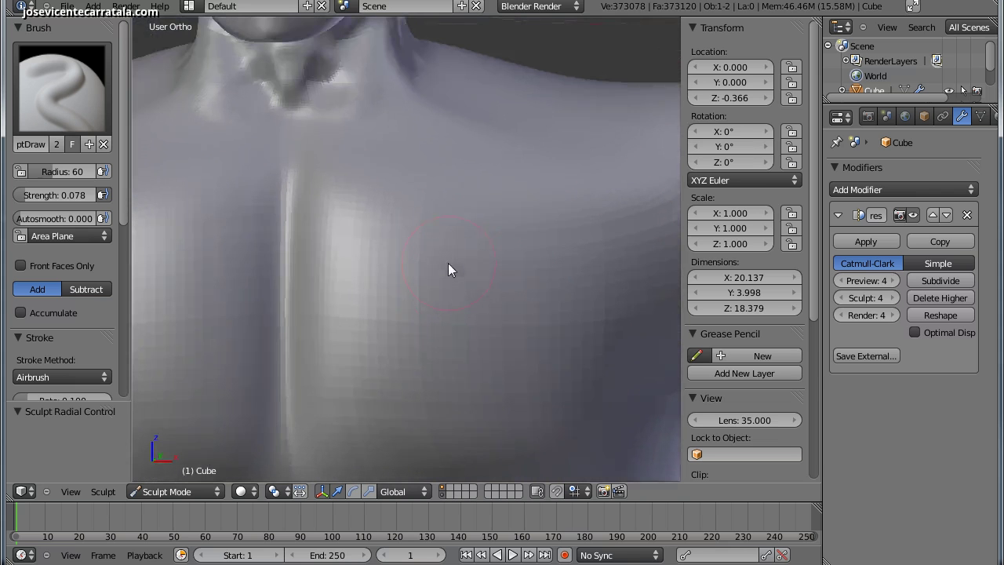
{"action": "scroll", "coordinate": [384, 248], "scroll_direction": "up", "scroll_amount": 2}
Step: Soften the sternum groove with the Smooth brush
{"action": "left_click", "coordinate": [61, 104]}
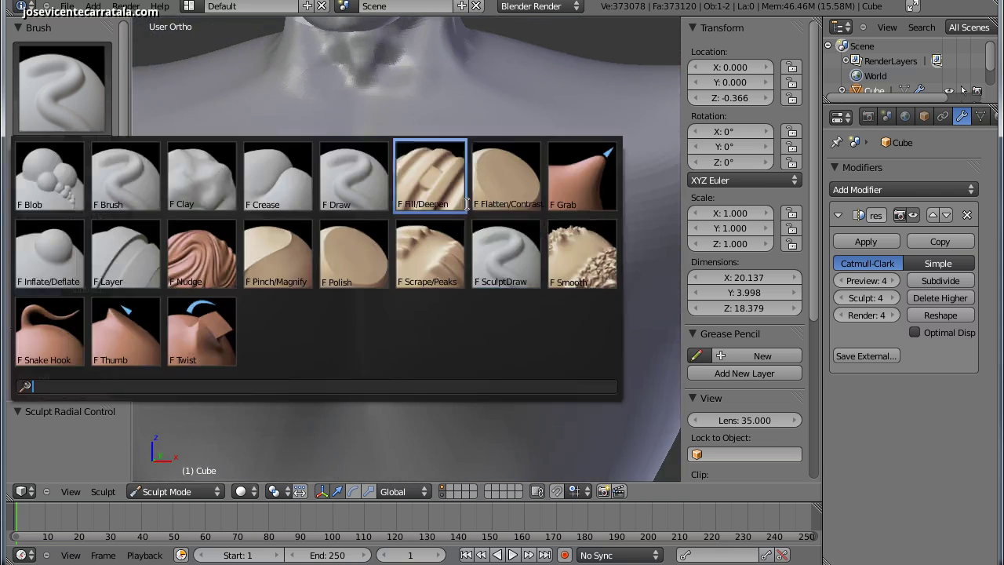
{"action": "left_click", "coordinate": [582, 252]}
{"action": "mouse_move", "coordinate": [341, 255]}
{"action": "left_mouse_down"}
{"action": "mouse_move", "coordinate": [358, 186]}
{"action": "mouse_move", "coordinate": [359, 201]}
{"action": "left_mouse_up"}
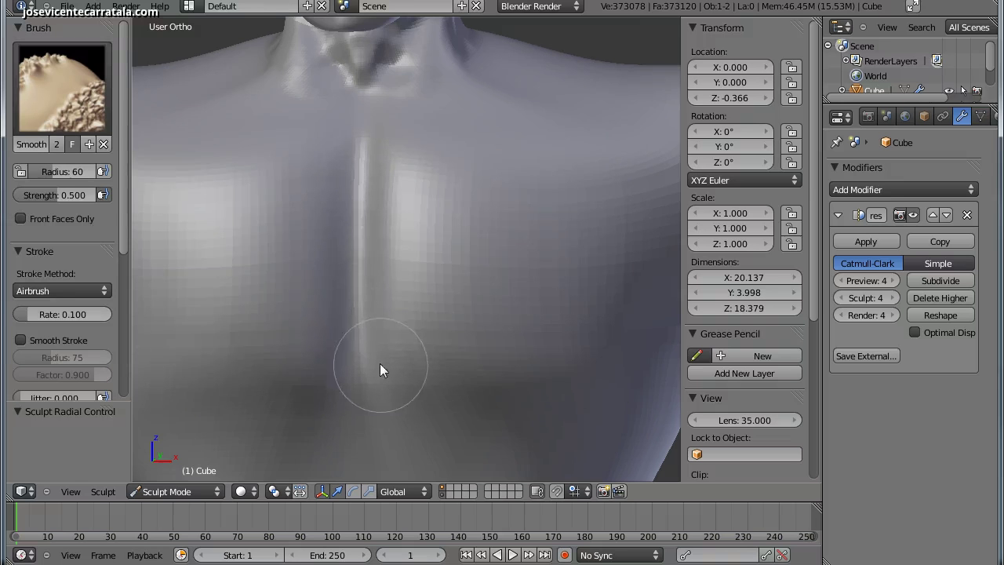
{"action": "scroll", "coordinate": [384, 314], "scroll_direction": "down", "scroll_amount": 3}
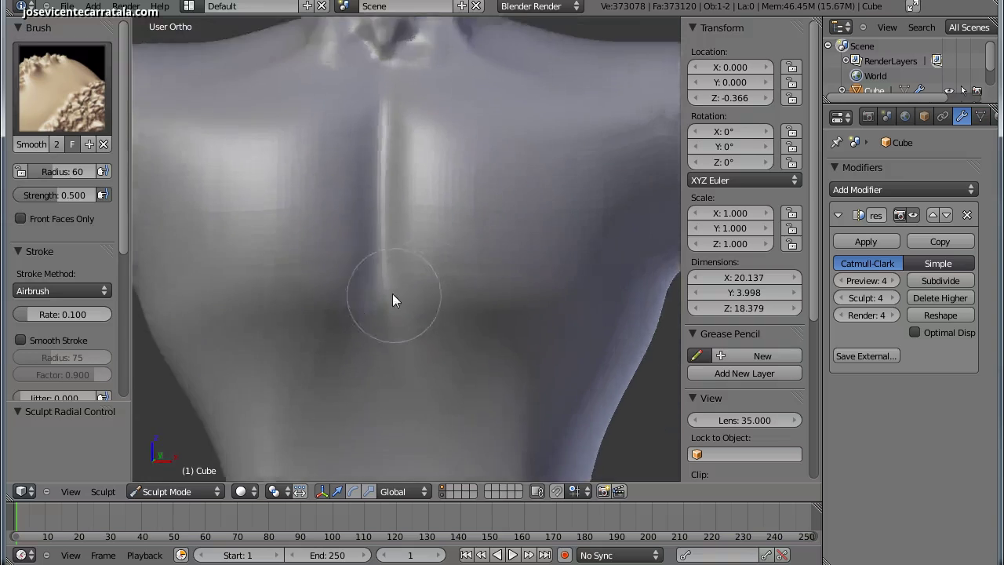
{"action": "scroll", "coordinate": [400, 306], "scroll_direction": "down", "scroll_amount": 2}
Step: Use the Grab brush to reshape the right pectoral, armpit crease and sternum groove
{"action": "mouse_move", "coordinate": [415, 331]}
{"action": "middle_mouse_down"}
{"action": "mouse_move", "coordinate": [409, 319]}
{"action": "mouse_move", "coordinate": [342, 322]}
{"action": "mouse_move", "coordinate": [389, 332]}
{"action": "mouse_move", "coordinate": [189, 211]}
{"action": "middle_mouse_up"}
{"action": "left_click", "coordinate": [62, 88]}
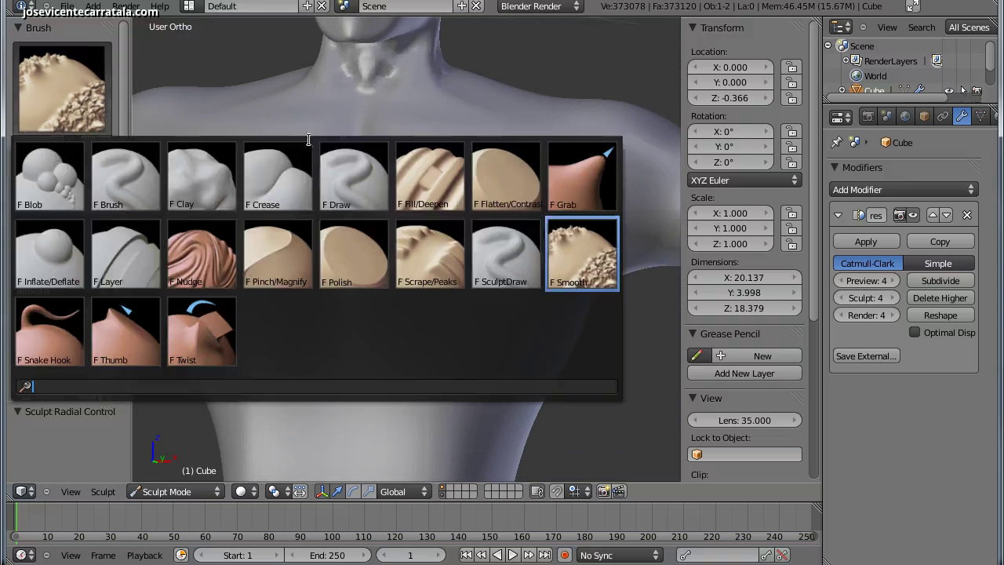
{"action": "left_click", "coordinate": [571, 172]}
{"action": "mouse_move", "coordinate": [396, 299]}
{"action": "left_mouse_down"}
{"action": "mouse_move", "coordinate": [503, 295]}
{"action": "mouse_move", "coordinate": [548, 229]}
{"action": "left_mouse_up"}
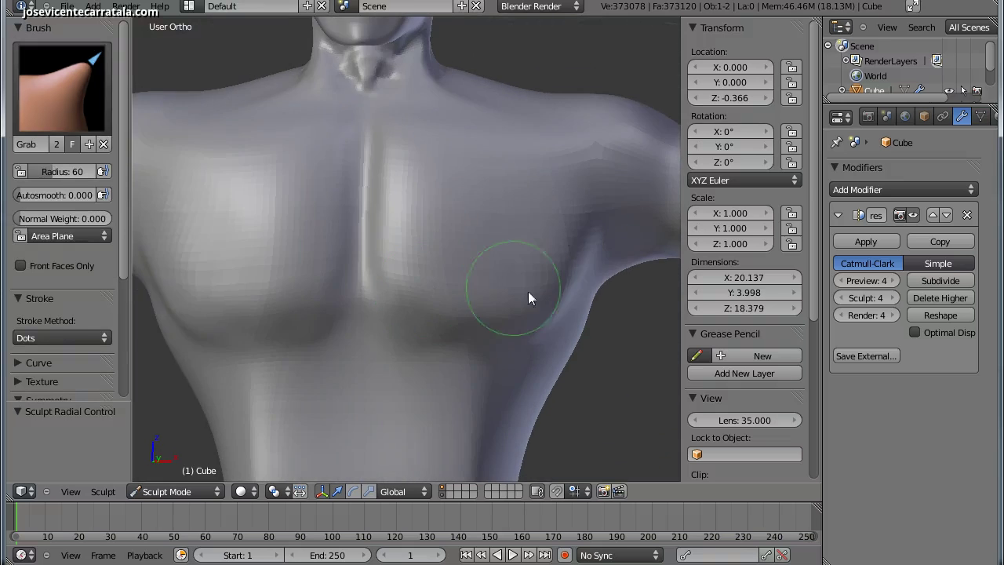
{"action": "left_click_drag", "start_coordinate": [558, 265], "coordinate": [564, 220]}
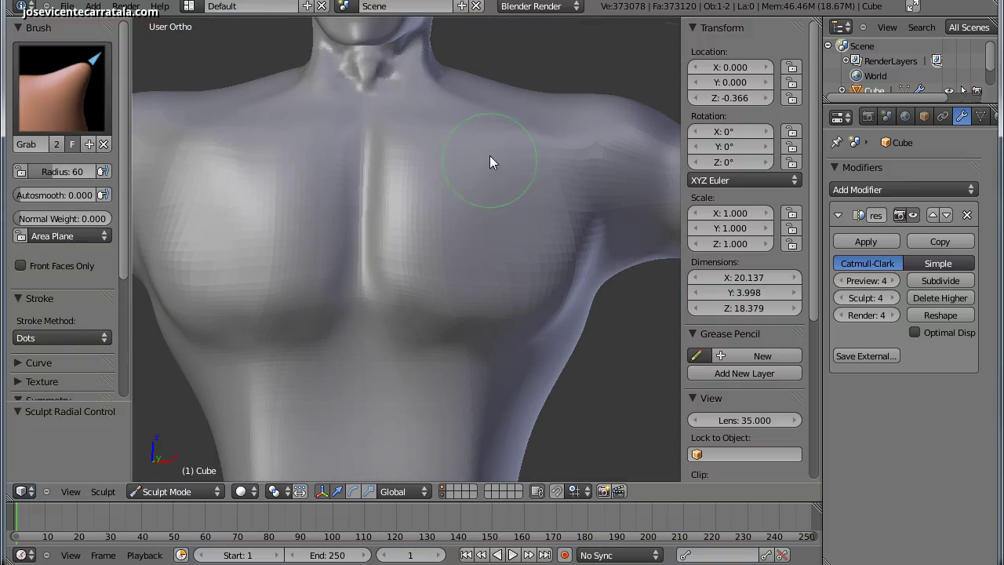
{"action": "mouse_move", "coordinate": [425, 162]}
{"action": "left_mouse_down"}
{"action": "mouse_move", "coordinate": [390, 239]}
{"action": "mouse_move", "coordinate": [461, 310]}
{"action": "mouse_move", "coordinate": [516, 284]}
{"action": "mouse_move", "coordinate": [548, 226]}
{"action": "mouse_move", "coordinate": [570, 281]}
{"action": "left_mouse_up"}
Step: Undo the last armpit Grab stroke and reframe the chest
{"action": "key", "text": "ctrl+z"}
{"action": "key", "text": "ctrl+z"}
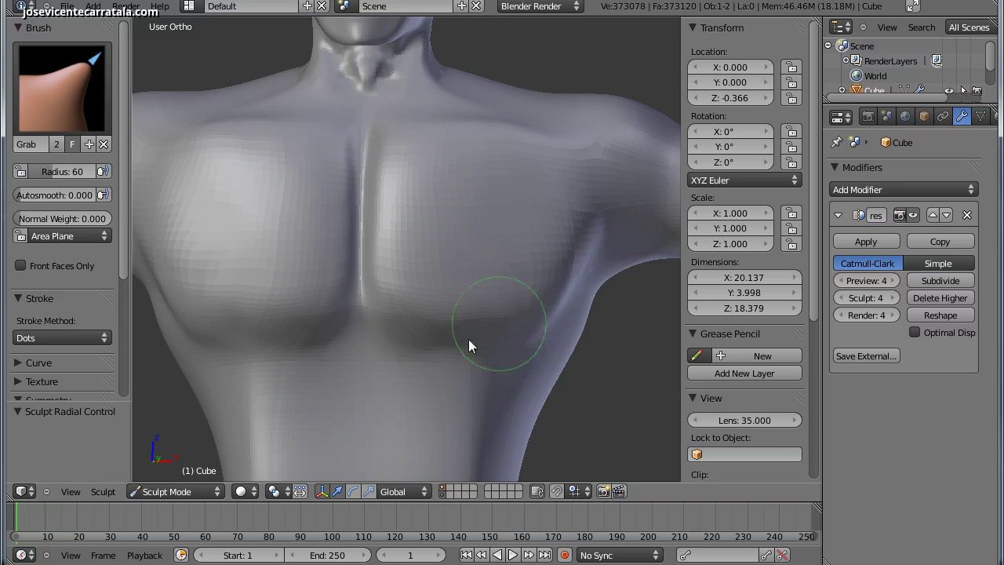
{"action": "mouse_move", "coordinate": [472, 219]}
{"action": "middle_mouse_down"}
{"action": "mouse_move", "coordinate": [398, 264]}
{"action": "mouse_move", "coordinate": [327, 285]}
{"action": "mouse_move", "coordinate": [459, 281]}
{"action": "mouse_move", "coordinate": [407, 284]}
{"action": "mouse_move", "coordinate": [395, 306]}
{"action": "mouse_move", "coordinate": [370, 269]}
{"action": "mouse_move", "coordinate": [396, 306]}
{"action": "middle_mouse_up"}
{"action": "scroll", "coordinate": [398, 290], "scroll_direction": "up", "scroll_amount": 2}
{"action": "scroll", "coordinate": [400, 272], "scroll_direction": "up", "scroll_amount": 2}
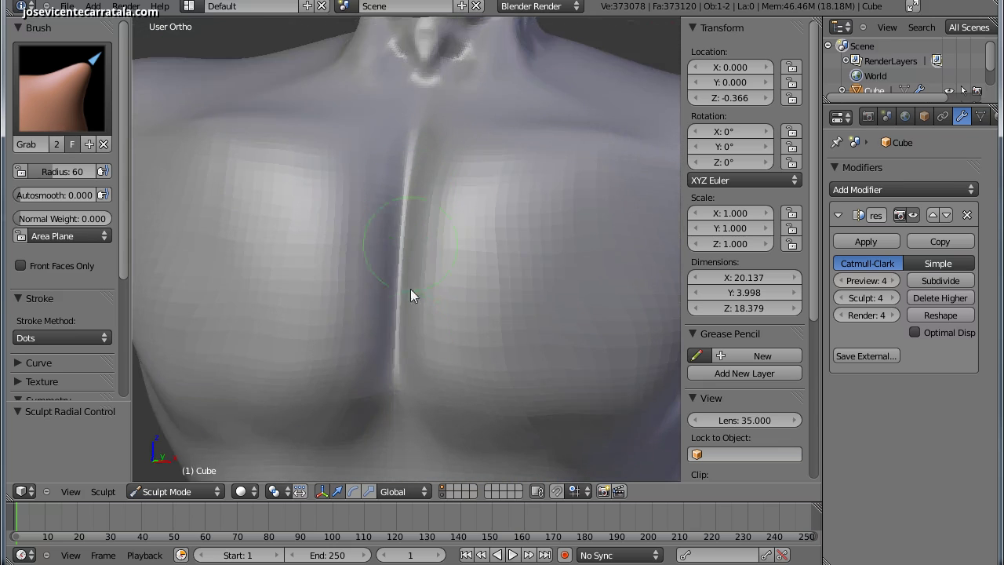
{"action": "scroll", "coordinate": [411, 268], "scroll_direction": "down", "scroll_amount": 2}
Step: Smooth the sternum groove using the Smooth brush at rate 0.725 and radius 121
{"action": "scroll", "coordinate": [420, 264], "scroll_direction": "down", "scroll_amount": 2}
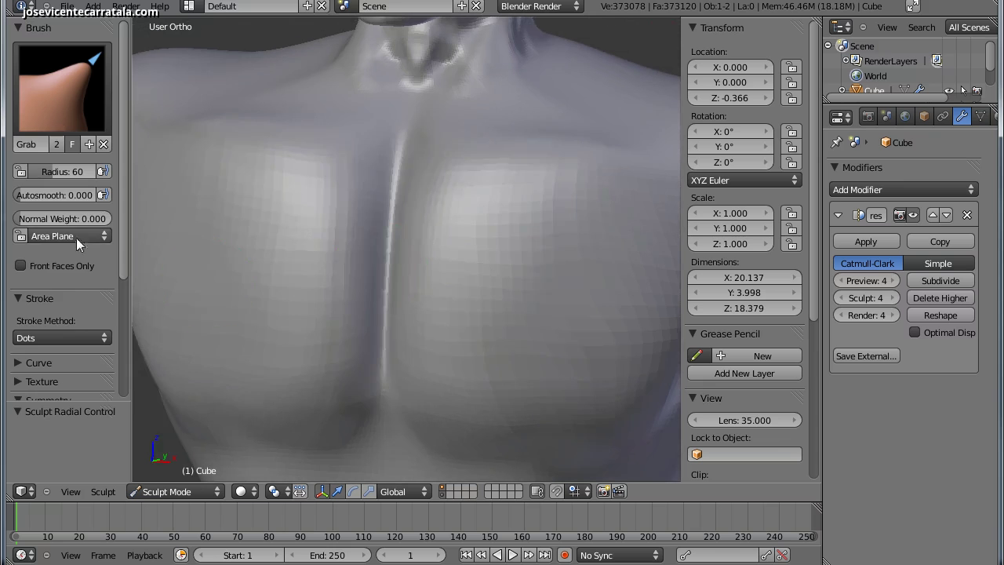
{"action": "left_click", "coordinate": [62, 87]}
{"action": "left_click", "coordinate": [566, 247]}
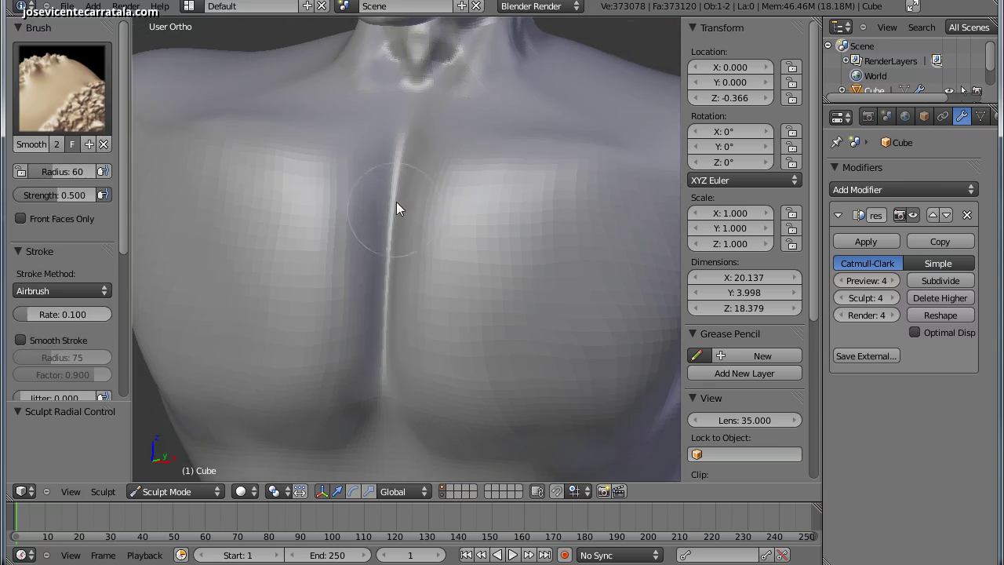
{"action": "left_click_drag", "start_coordinate": [58, 314], "coordinate": [91, 312]}
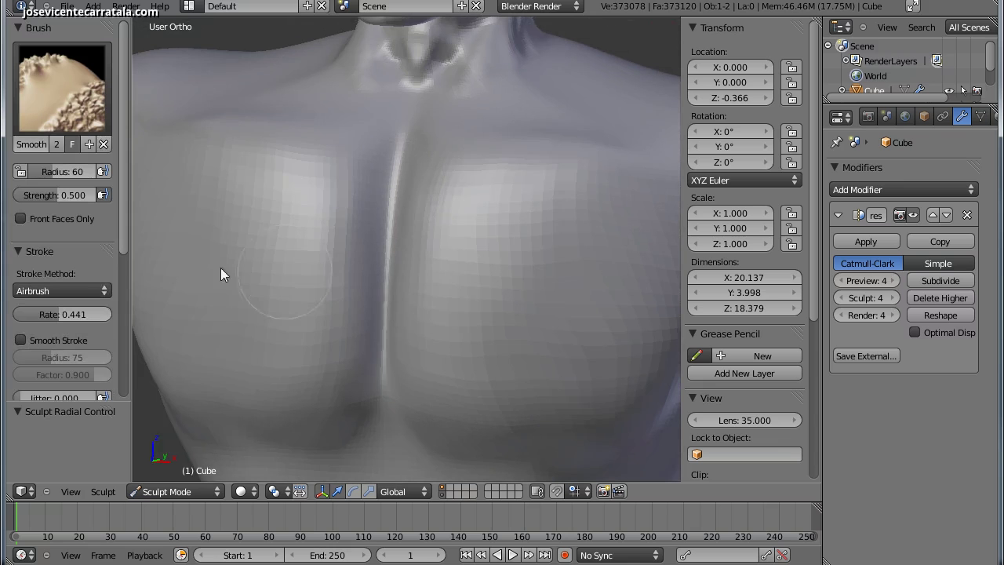
{"action": "left_click_drag", "start_coordinate": [60, 314], "coordinate": [89, 315]}
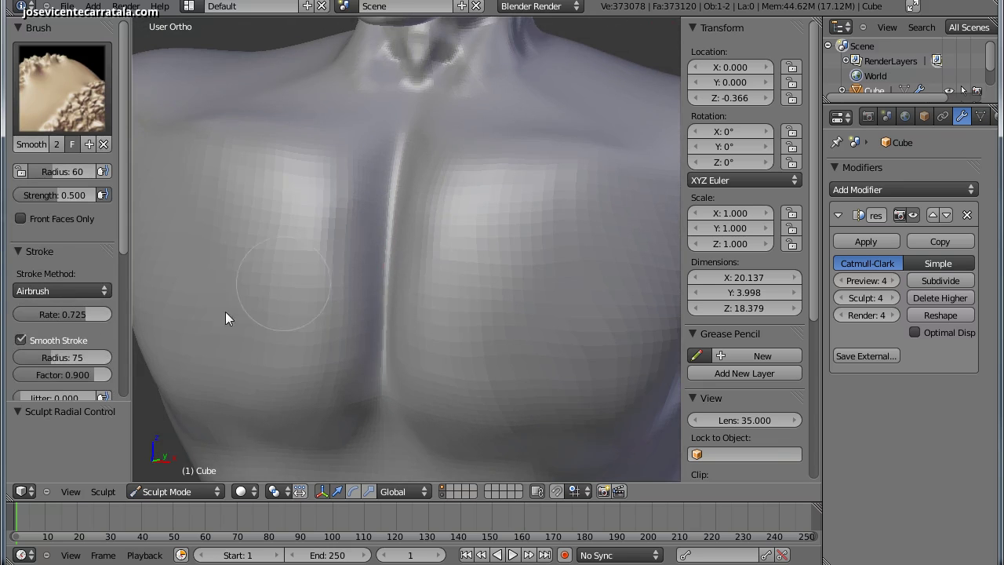
{"action": "left_click_drag", "start_coordinate": [391, 229], "coordinate": [341, 289]}
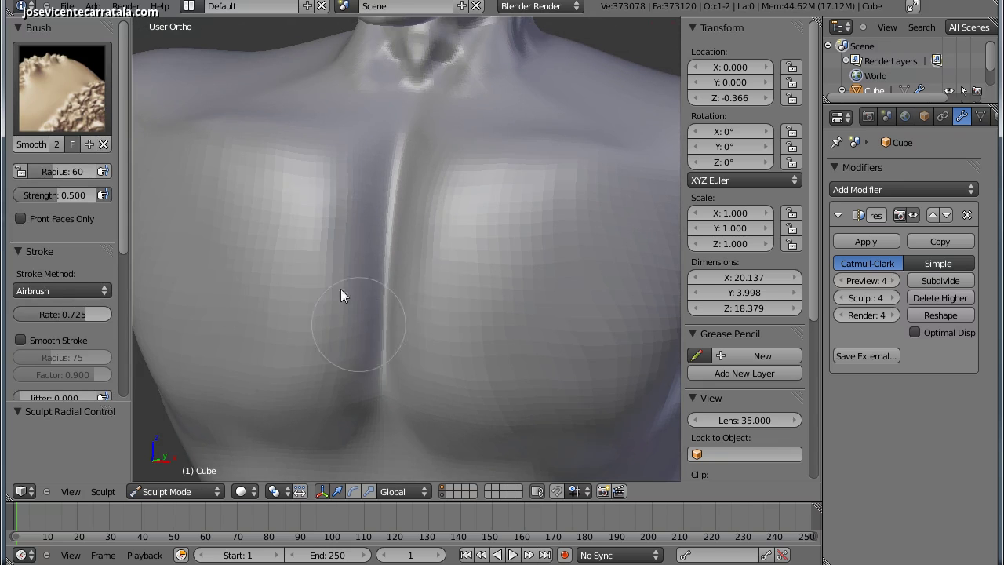
{"action": "key", "text": "f"}
{"action": "left_click", "coordinate": [368, 277]}
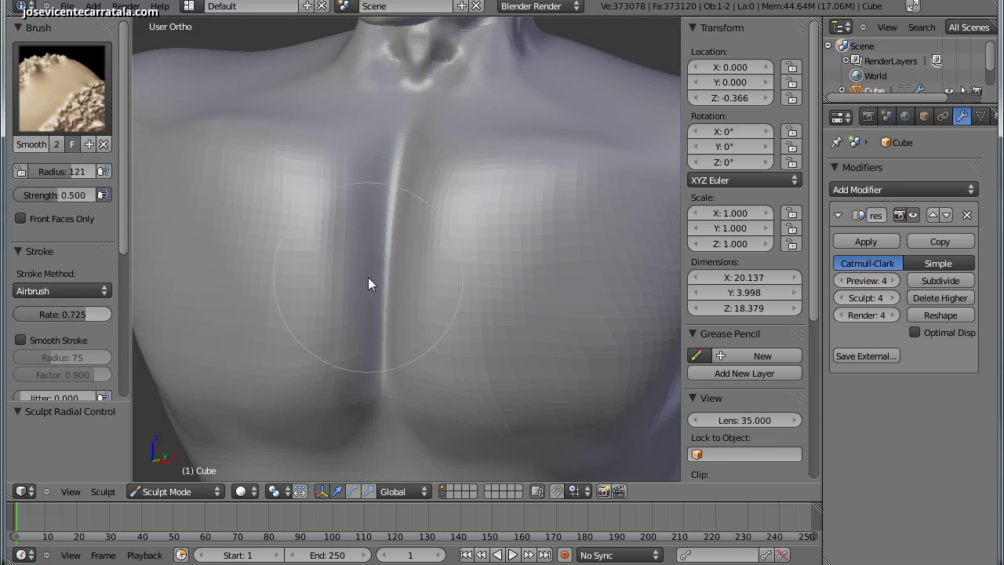
{"action": "mouse_move", "coordinate": [395, 191]}
{"action": "left_mouse_down"}
{"action": "mouse_move", "coordinate": [355, 193]}
{"action": "mouse_move", "coordinate": [337, 301]}
{"action": "mouse_move", "coordinate": [418, 213]}
{"action": "mouse_move", "coordinate": [415, 358]}
{"action": "mouse_move", "coordinate": [390, 289]}
{"action": "left_mouse_up"}
Step: Reframe the view from the shoulder and neck down to the abdomen
{"action": "mouse_move", "coordinate": [390, 288]}
{"action": "middle_mouse_down"}
{"action": "mouse_move", "coordinate": [343, 352]}
{"action": "mouse_move", "coordinate": [322, 351]}
{"action": "mouse_move", "coordinate": [369, 290]}
{"action": "mouse_move", "coordinate": [453, 325]}
{"action": "middle_mouse_up"}
{"action": "scroll", "coordinate": [453, 325], "scroll_direction": "down", "scroll_amount": 2}
{"action": "scroll", "coordinate": [501, 300], "scroll_direction": "down", "scroll_amount": 2}
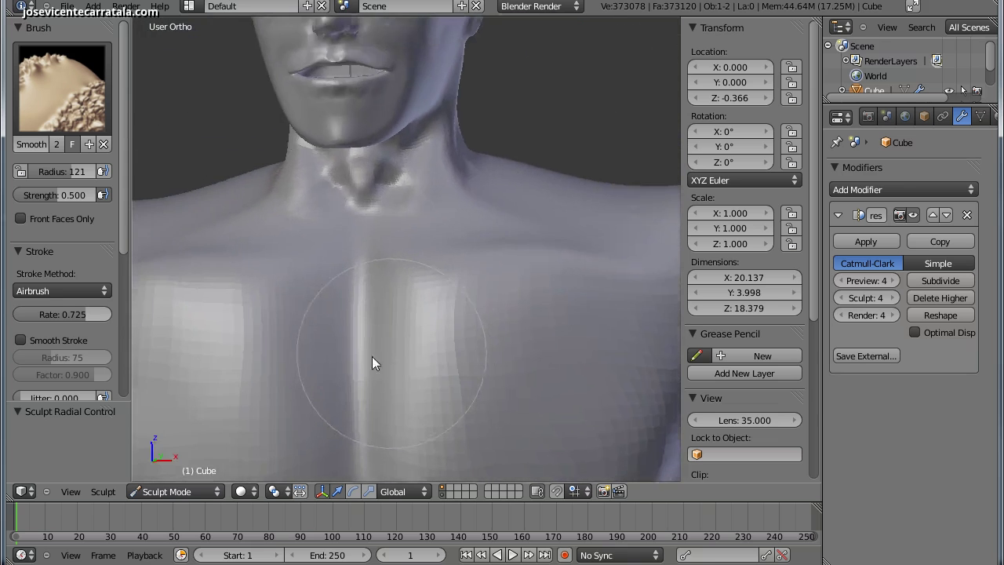
{"action": "scroll", "coordinate": [372, 356], "scroll_direction": "down", "scroll_amount": 2}
{"action": "scroll", "coordinate": [388, 345], "scroll_direction": "down", "scroll_amount": 1}
{"action": "scroll", "coordinate": [416, 312], "scroll_direction": "up", "scroll_amount": 3}
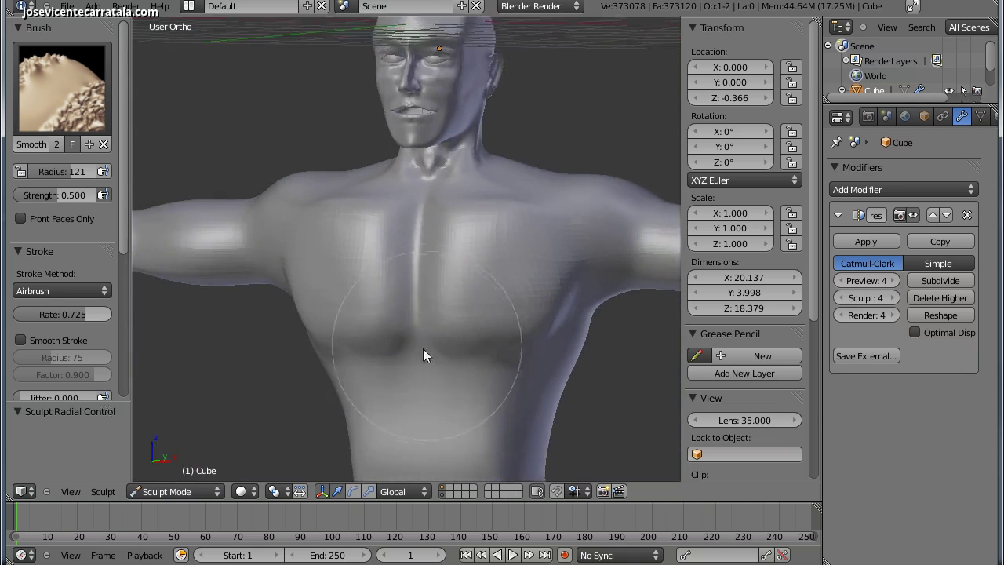
{"action": "middle_click_drag", "start_coordinate": [426, 354], "coordinate": [448, 276], "text": "shift"}
{"action": "scroll", "coordinate": [444, 353], "scroll_direction": "down", "scroll_amount": 3}
{"action": "scroll", "coordinate": [437, 404], "scroll_direction": "up", "scroll_amount": 1}
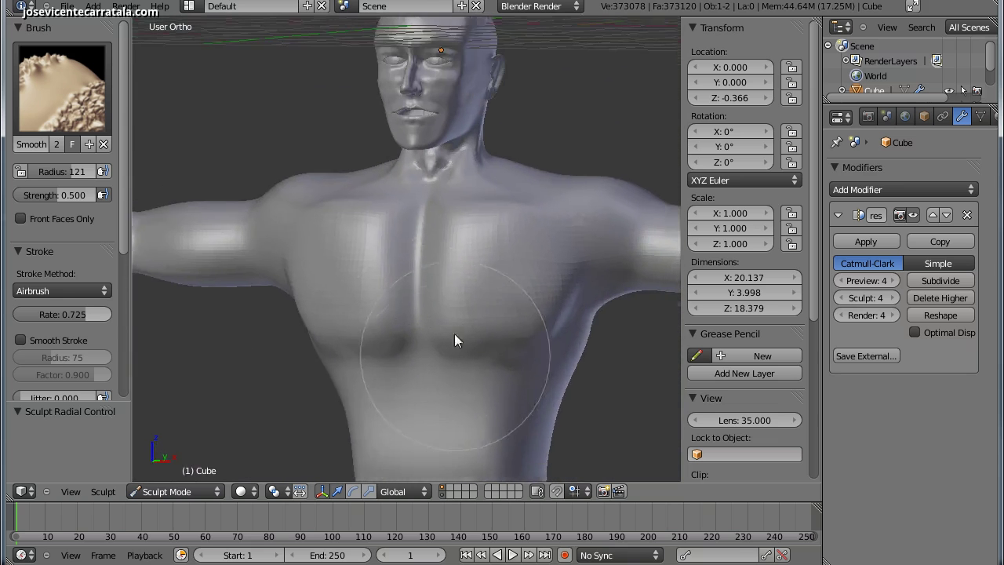
{"action": "scroll", "coordinate": [456, 337], "scroll_direction": "up", "scroll_amount": 2}
{"action": "scroll", "coordinate": [453, 291], "scroll_direction": "up", "scroll_amount": 2}
{"action": "mouse_move", "coordinate": [455, 297]}
{"action": "middle_mouse_down", "text": "shift"}
{"action": "mouse_move", "coordinate": [411, 278]}
{"action": "mouse_move", "coordinate": [437, 268]}
{"action": "middle_mouse_up", "text": "shift"}
Step: Build the abdominal muscle blocks with the SculptDraw brush at radius 67
{"action": "left_click", "coordinate": [62, 88]}
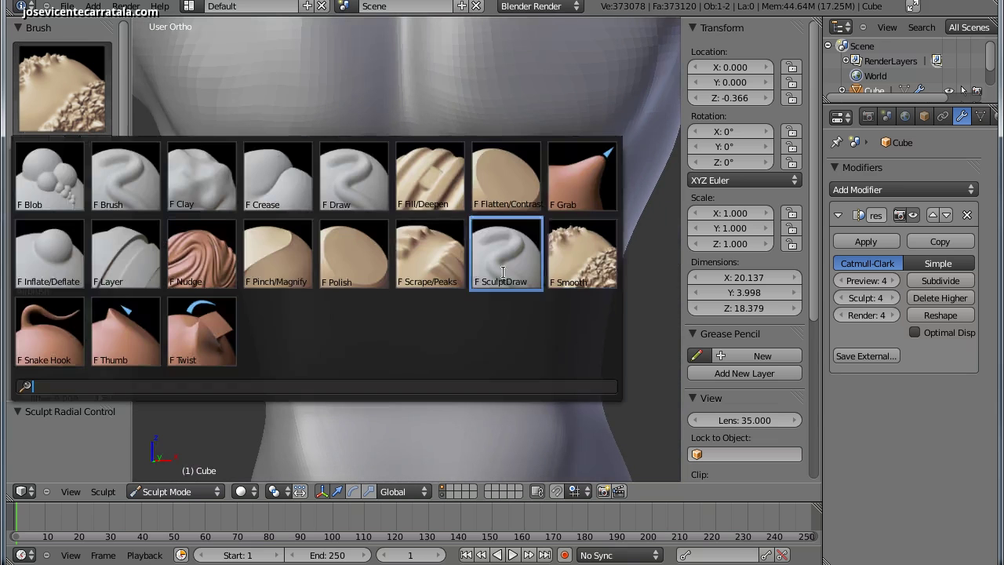
{"action": "left_click", "coordinate": [436, 250]}
{"action": "key", "text": "f"}
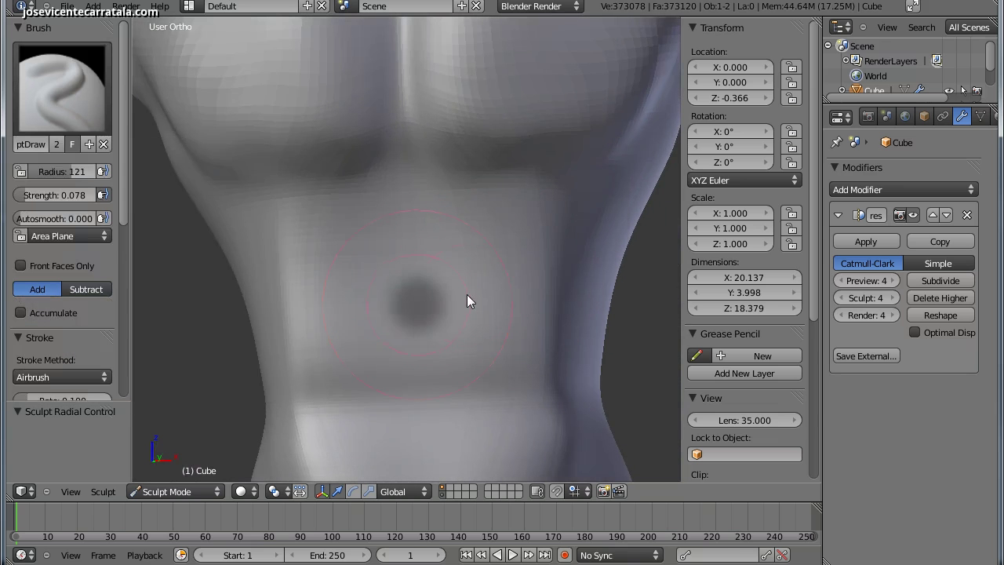
{"action": "left_click", "coordinate": [467, 294]}
{"action": "key", "text": "f"}
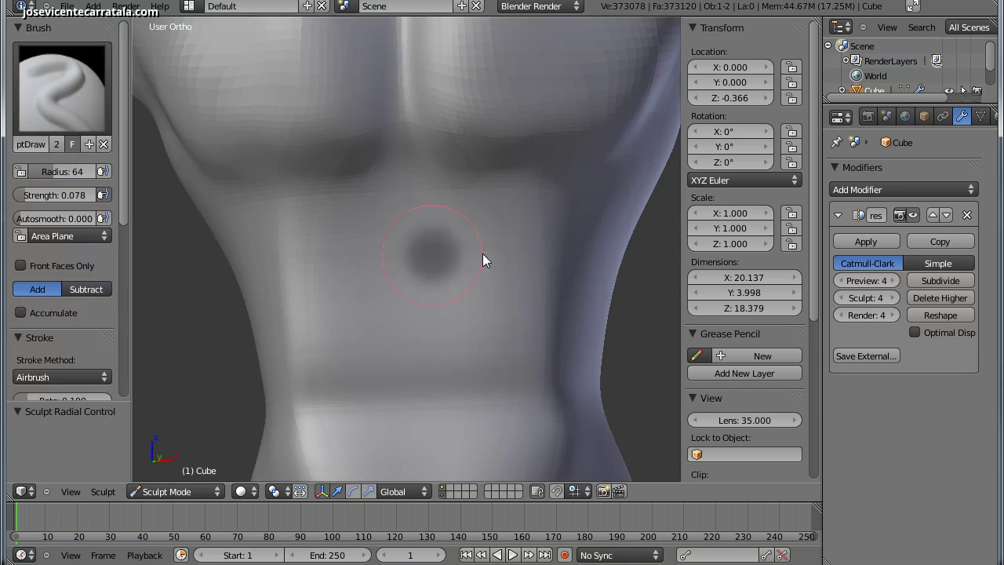
{"action": "left_click", "coordinate": [486, 259]}
{"action": "mouse_move", "coordinate": [457, 215]}
{"action": "left_mouse_down"}
{"action": "mouse_move", "coordinate": [492, 217]}
{"action": "mouse_move", "coordinate": [538, 262]}
{"action": "left_mouse_up"}
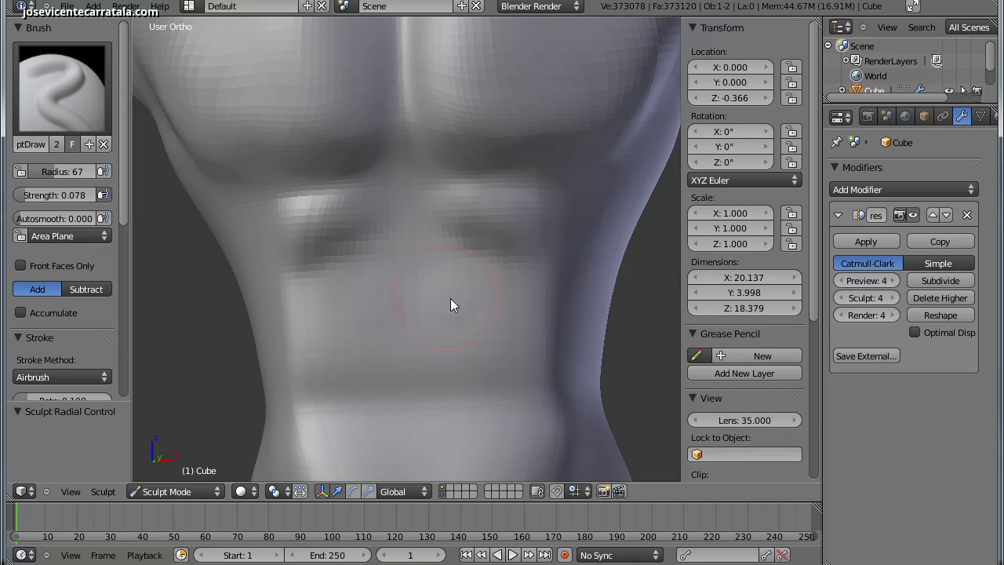
{"action": "mouse_move", "coordinate": [453, 302]}
{"action": "left_mouse_down"}
{"action": "mouse_move", "coordinate": [489, 309]}
{"action": "mouse_move", "coordinate": [459, 382]}
{"action": "mouse_move", "coordinate": [428, 388]}
{"action": "mouse_move", "coordinate": [476, 419]}
{"action": "mouse_move", "coordinate": [464, 381]}
{"action": "left_mouse_up"}
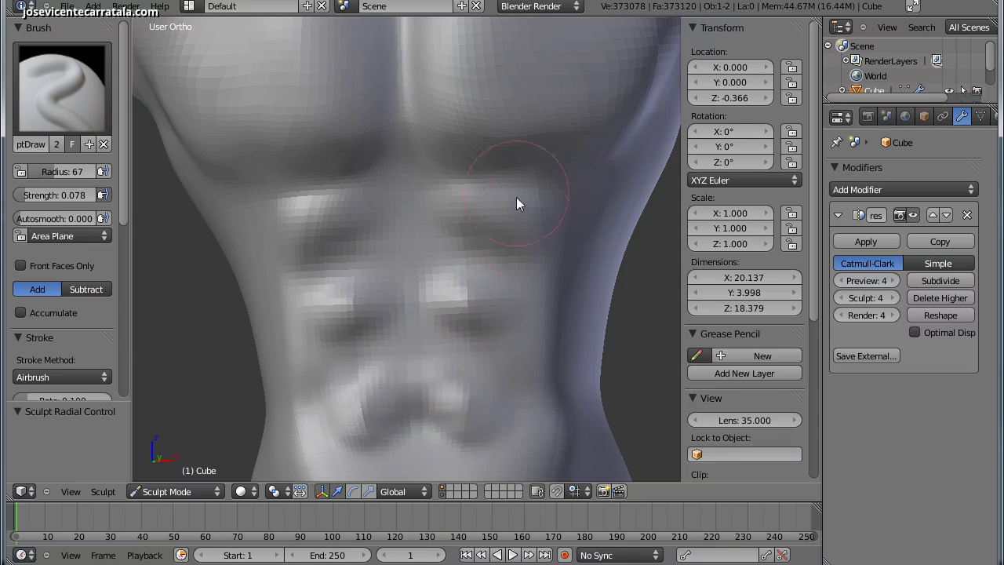
Step: Sculpt a groove along the right side of the torso
{"action": "scroll", "coordinate": [439, 349], "scroll_direction": "down", "scroll_amount": 2}
{"action": "scroll", "coordinate": [439, 349], "scroll_direction": "down", "scroll_amount": 1}
{"action": "mouse_move", "coordinate": [438, 349]}
{"action": "middle_mouse_down", "text": "shift"}
{"action": "mouse_move", "coordinate": [432, 313]}
{"action": "mouse_move", "coordinate": [429, 345]}
{"action": "mouse_move", "coordinate": [409, 298]}
{"action": "mouse_move", "coordinate": [429, 341]}
{"action": "mouse_move", "coordinate": [462, 302]}
{"action": "mouse_move", "coordinate": [437, 282]}
{"action": "mouse_move", "coordinate": [495, 279]}
{"action": "middle_mouse_up", "text": "shift"}
{"action": "scroll", "coordinate": [438, 335], "scroll_direction": "up", "scroll_amount": 3}
{"action": "mouse_move", "coordinate": [496, 279]}
{"action": "left_mouse_down"}
{"action": "mouse_move", "coordinate": [512, 226]}
{"action": "mouse_move", "coordinate": [500, 188]}
{"action": "mouse_move", "coordinate": [503, 256]}
{"action": "mouse_move", "coordinate": [481, 348]}
{"action": "mouse_move", "coordinate": [503, 262]}
{"action": "mouse_move", "coordinate": [424, 257]}
{"action": "left_mouse_up"}
Step: Orbit and zoom around the torso to inspect the sculpted abdomen
{"action": "scroll", "coordinate": [420, 254], "scroll_direction": "down", "scroll_amount": 3}
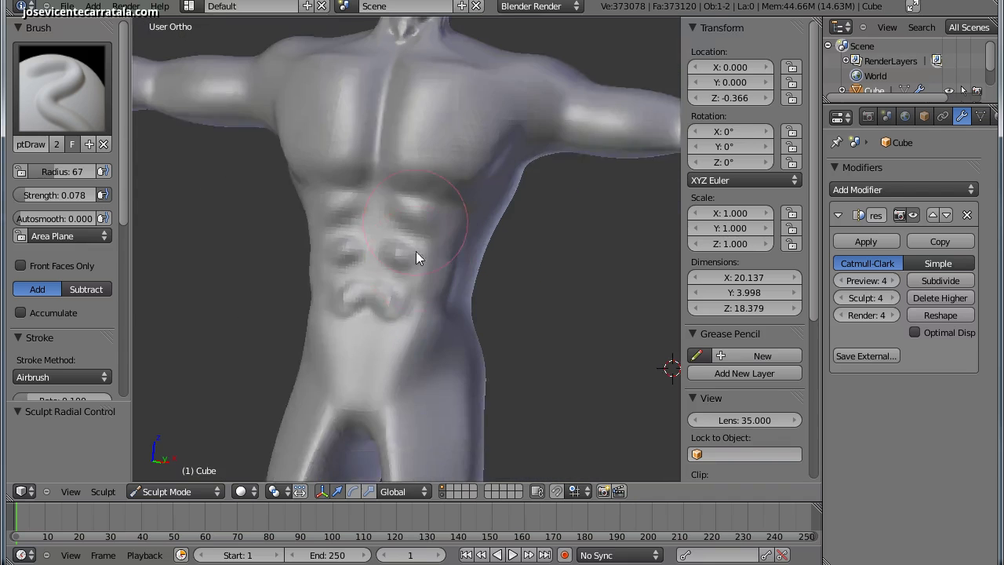
{"action": "scroll", "coordinate": [471, 227], "scroll_direction": "down", "scroll_amount": 3}
{"action": "scroll", "coordinate": [510, 206], "scroll_direction": "down", "scroll_amount": 3}
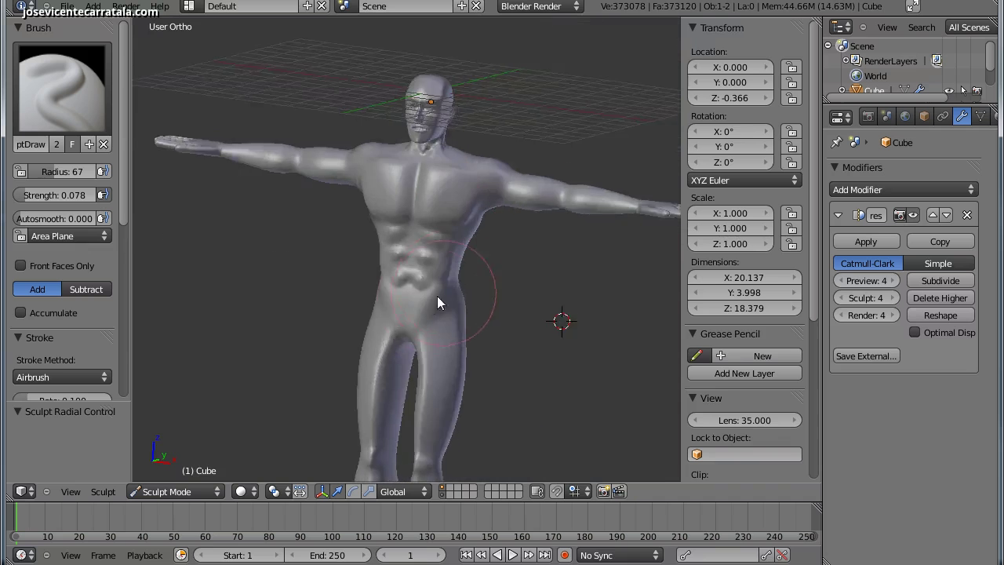
{"action": "scroll", "coordinate": [428, 300], "scroll_direction": "up", "scroll_amount": 4}
{"action": "scroll", "coordinate": [438, 290], "scroll_direction": "up", "scroll_amount": 2}
{"action": "scroll", "coordinate": [432, 269], "scroll_direction": "up", "scroll_amount": 1}
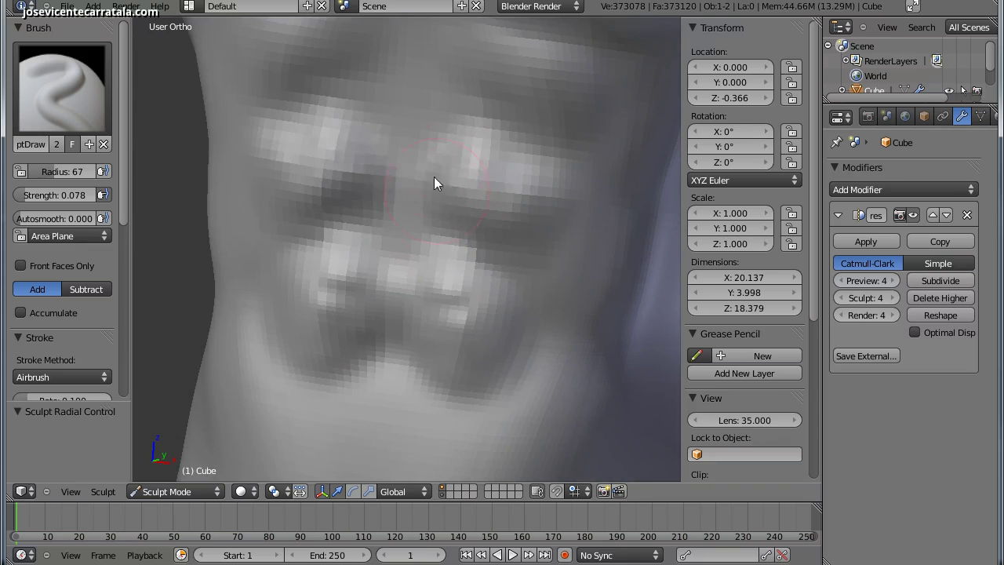
{"action": "middle_click_drag", "start_coordinate": [446, 188], "coordinate": [478, 257]}
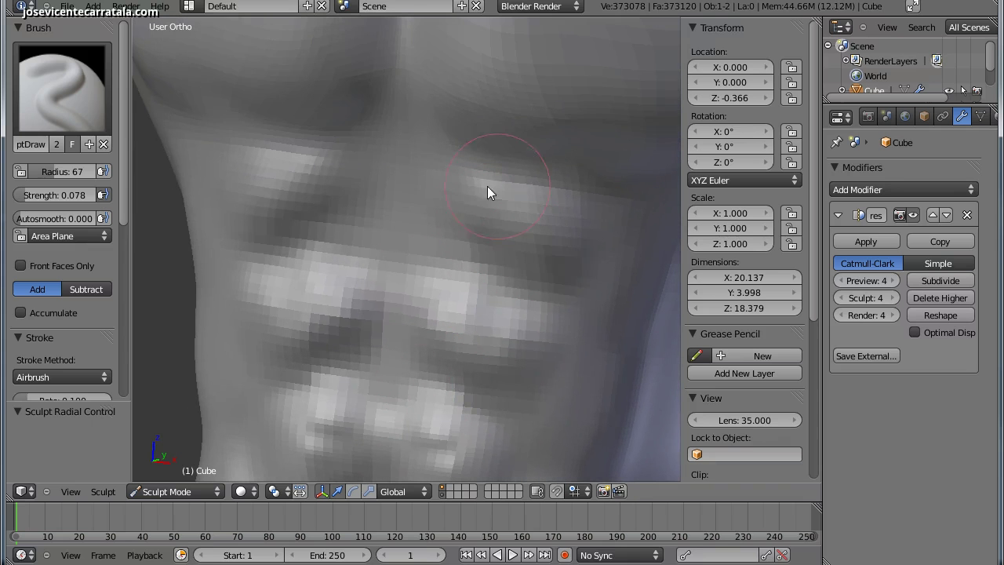
{"action": "scroll", "coordinate": [463, 251], "scroll_direction": "down", "scroll_amount": 3}
{"action": "scroll", "coordinate": [470, 246], "scroll_direction": "down", "scroll_amount": 2}
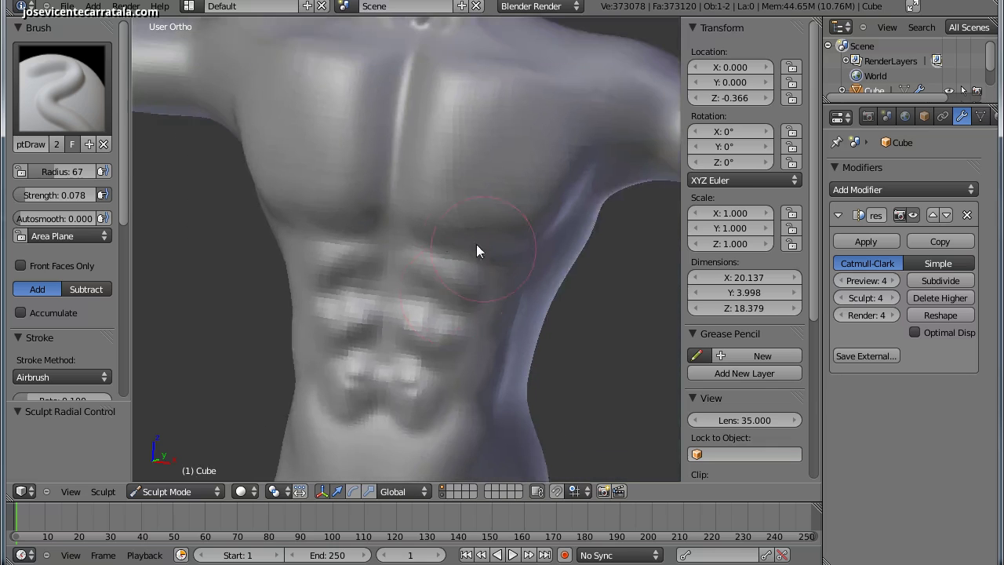
{"action": "middle_click_drag", "start_coordinate": [477, 244], "coordinate": [448, 234]}
{"action": "scroll", "coordinate": [421, 328], "scroll_direction": "up", "scroll_amount": 3}
{"action": "scroll", "coordinate": [515, 318], "scroll_direction": "up", "scroll_amount": 3}
{"action": "middle_click_drag", "start_coordinate": [514, 316], "coordinate": [469, 275]}
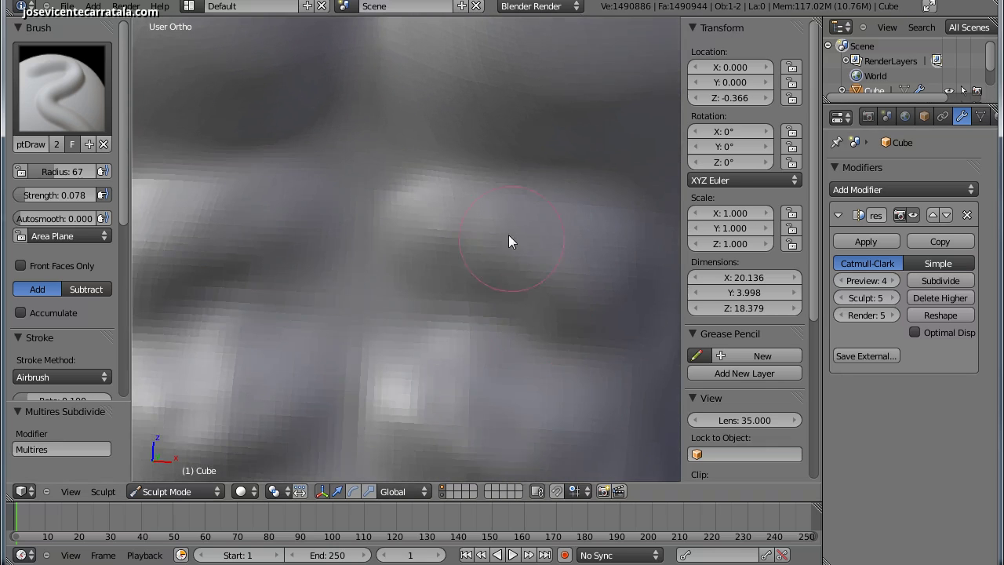
Step: Zoom and orbit to a front close-up of the head, neck and shoulders
{"action": "scroll", "coordinate": [400, 280], "scroll_direction": "down", "scroll_amount": 3}
{"action": "scroll", "coordinate": [401, 280], "scroll_direction": "down", "scroll_amount": 2}
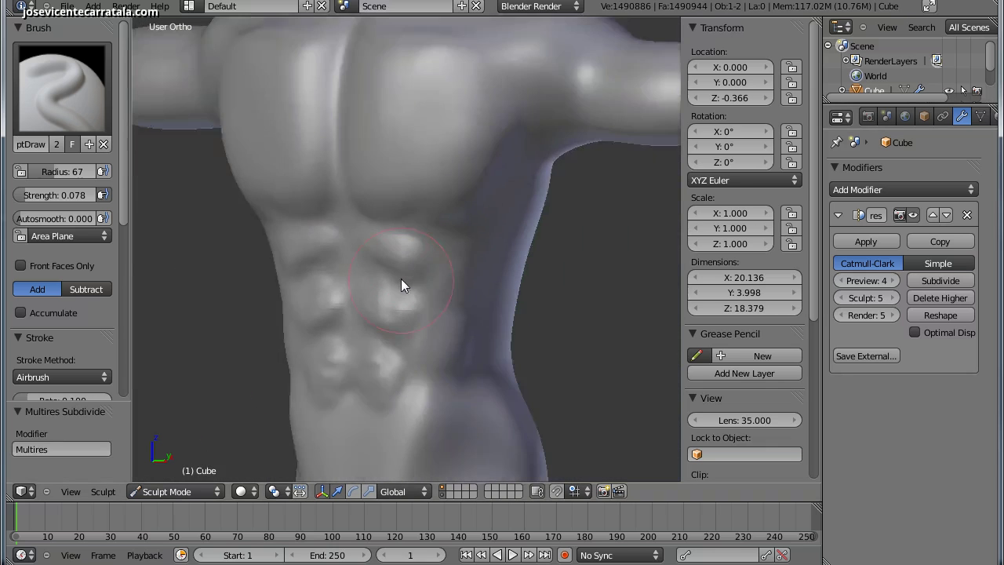
{"action": "scroll", "coordinate": [401, 279], "scroll_direction": "down", "scroll_amount": 2}
{"action": "scroll", "coordinate": [408, 277], "scroll_direction": "down", "scroll_amount": 1}
{"action": "scroll", "coordinate": [421, 253], "scroll_direction": "up", "scroll_amount": 3}
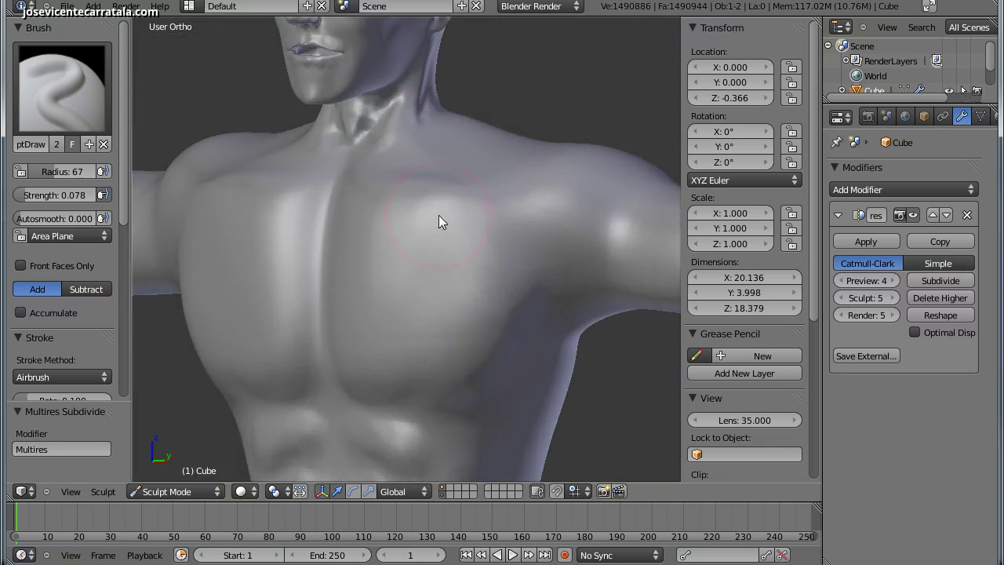
{"action": "middle_click_drag", "start_coordinate": [441, 220], "coordinate": [429, 338], "text": "shift"}
{"action": "scroll", "coordinate": [437, 255], "scroll_direction": "up", "scroll_amount": 2}
{"action": "middle_click_drag", "start_coordinate": [437, 255], "coordinate": [442, 230], "text": "shift"}
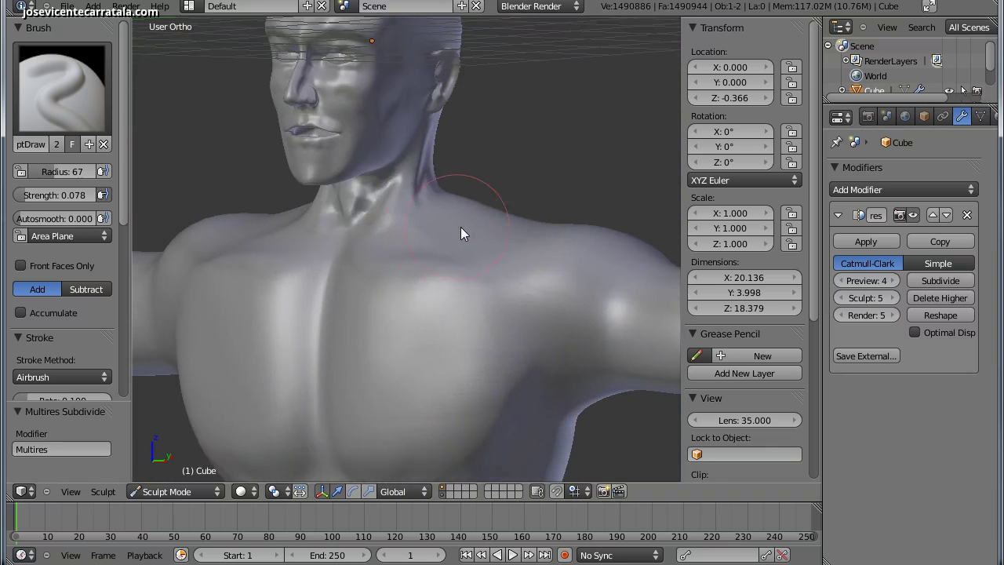
{"action": "key", "text": "KP_4"}
{"action": "scroll", "coordinate": [482, 227], "scroll_direction": "up", "scroll_amount": 2}
{"action": "middle_click_drag", "start_coordinate": [429, 271], "coordinate": [408, 287], "text": "shift"}
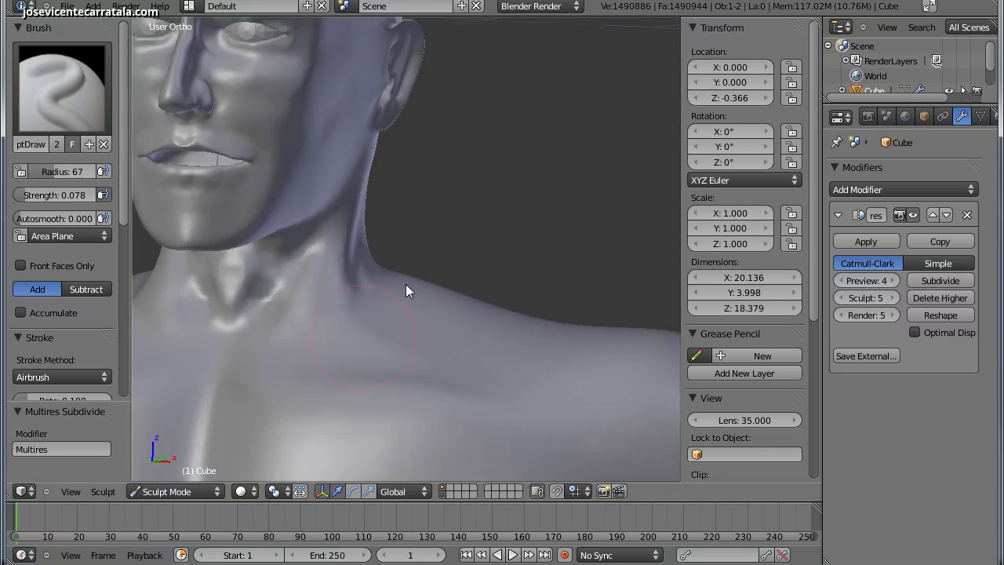
Step: With the Grab brush, shape the neck tendon, drop Multires sculpt to 4, and pull the shoulder contour
{"action": "left_click", "coordinate": [100, 103]}
{"action": "left_click", "coordinate": [580, 176]}
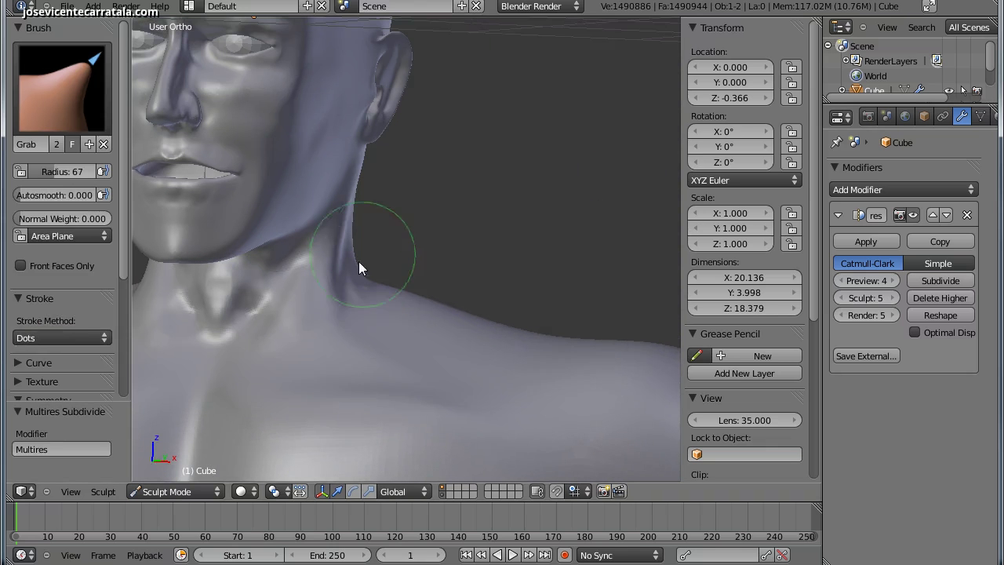
{"action": "left_click_drag", "start_coordinate": [356, 283], "coordinate": [526, 334]}
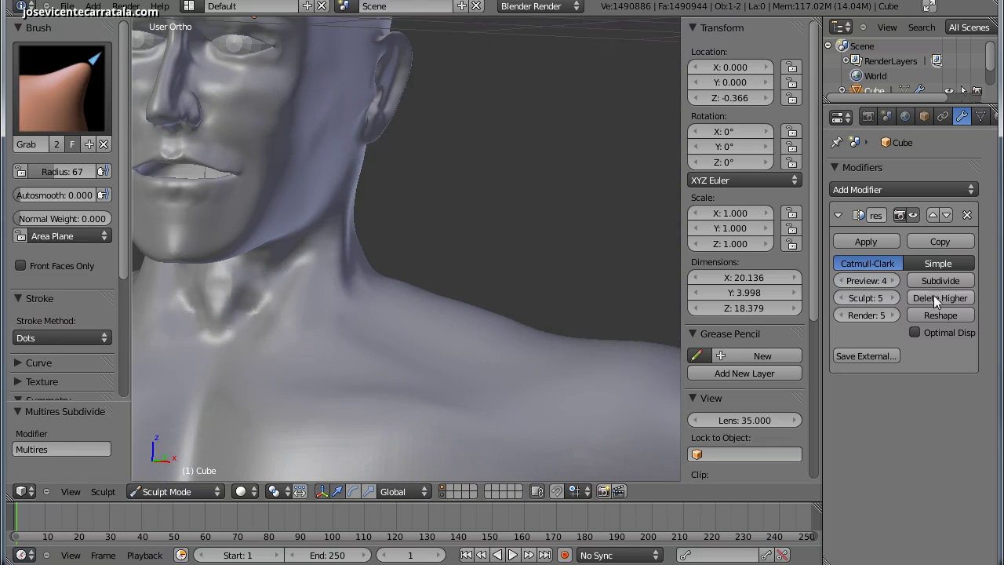
{"action": "left_click", "coordinate": [840, 298]}
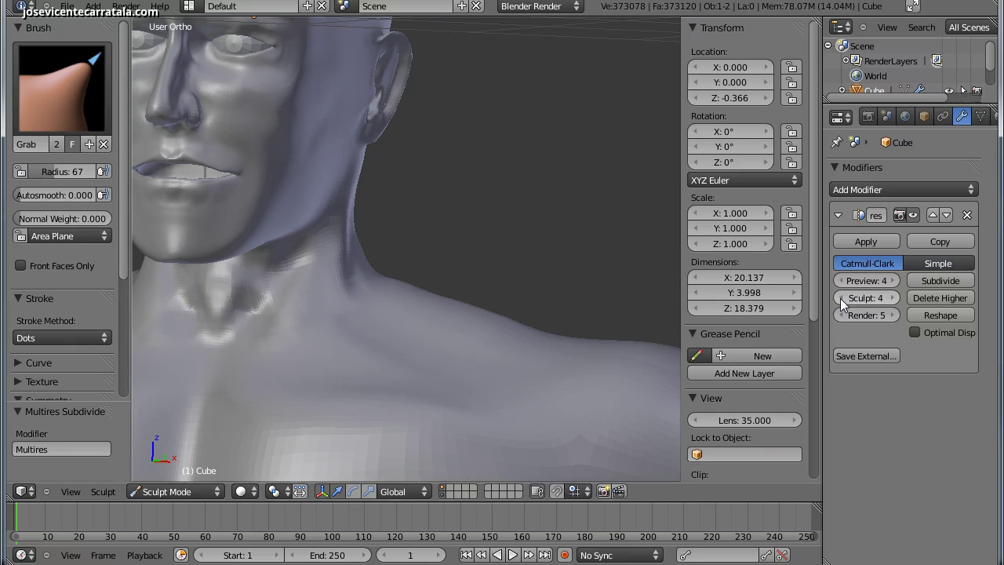
{"action": "left_click_drag", "start_coordinate": [519, 329], "coordinate": [416, 292]}
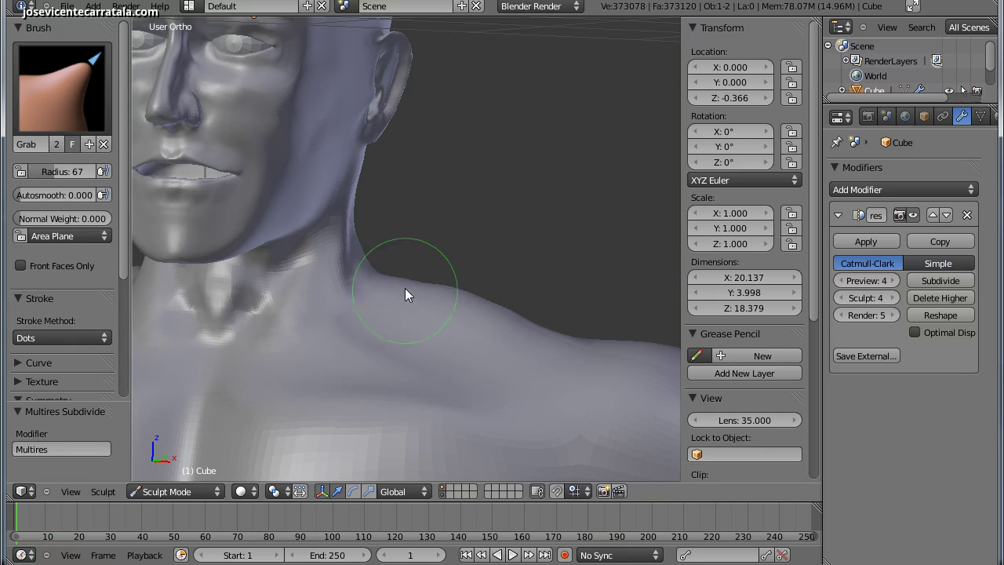
{"action": "scroll", "coordinate": [405, 284], "scroll_direction": "down", "scroll_amount": 3}
Step: In front ortho view, grab-drag a crease and dent into the shoulder surface
{"action": "key", "text": "KP_1"}
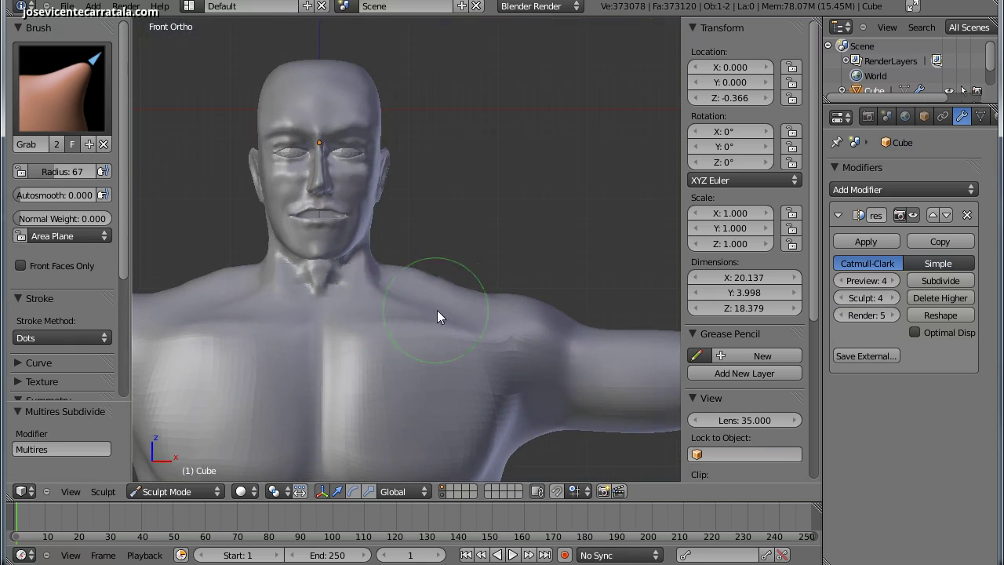
{"action": "scroll", "coordinate": [437, 310], "scroll_direction": "up", "scroll_amount": 2}
{"action": "scroll", "coordinate": [405, 274], "scroll_direction": "up", "scroll_amount": 1}
{"action": "scroll", "coordinate": [503, 275], "scroll_direction": "up", "scroll_amount": 1}
{"action": "mouse_move", "coordinate": [503, 276]}
{"action": "left_mouse_down"}
{"action": "mouse_move", "coordinate": [490, 281]}
{"action": "mouse_move", "coordinate": [499, 268]}
{"action": "mouse_move", "coordinate": [490, 322]}
{"action": "left_mouse_up"}
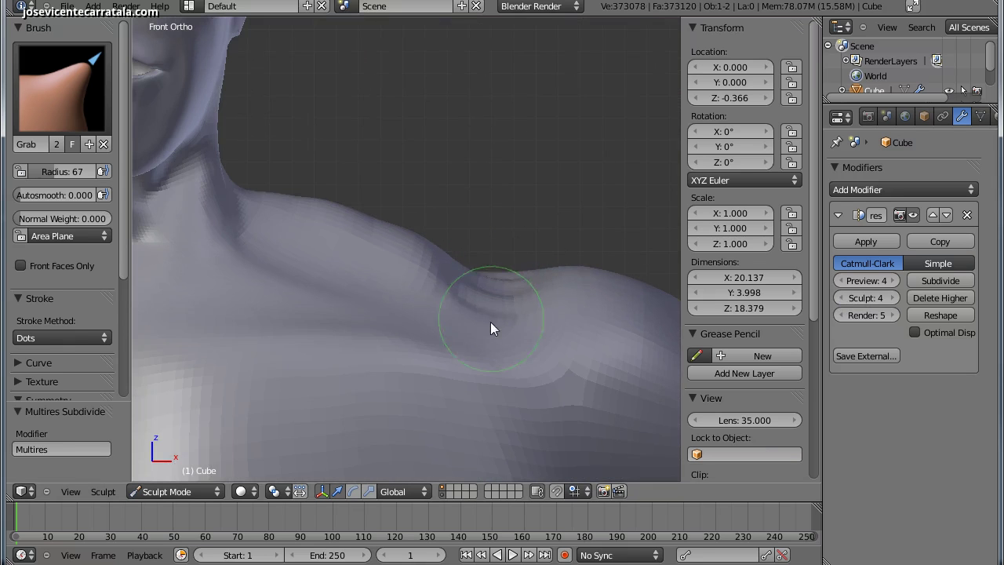
{"action": "middle_click_drag", "start_coordinate": [490, 321], "coordinate": [357, 192], "text": "shift"}
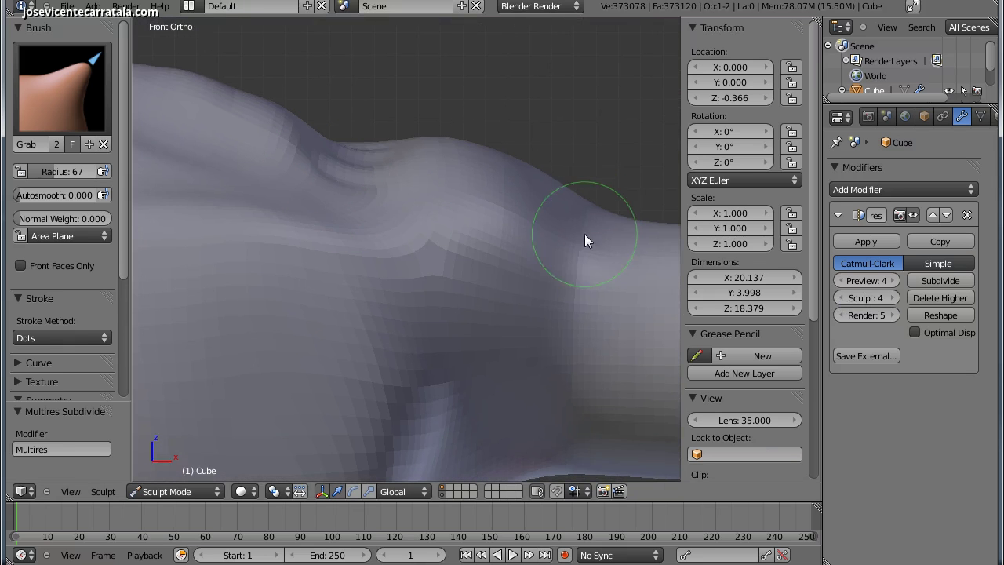
{"action": "mouse_move", "coordinate": [586, 235]}
{"action": "middle_mouse_down", "text": "shift"}
{"action": "mouse_move", "coordinate": [523, 222]}
{"action": "mouse_move", "coordinate": [535, 213]}
{"action": "middle_mouse_up", "text": "shift"}
{"action": "left_click_drag", "start_coordinate": [535, 205], "coordinate": [538, 212]}
Step: Pull the shoulder silhouette and its dark fold outward, checking from an angle
{"action": "scroll", "coordinate": [408, 219], "scroll_direction": "down", "scroll_amount": 2}
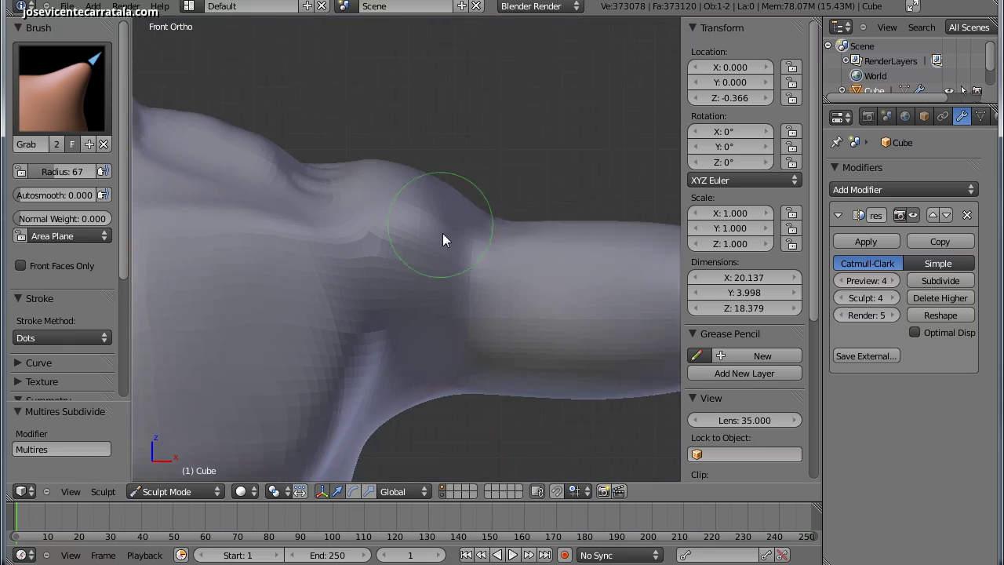
{"action": "scroll", "coordinate": [443, 235], "scroll_direction": "down", "scroll_amount": 3}
{"action": "scroll", "coordinate": [463, 230], "scroll_direction": "down", "scroll_amount": 2}
{"action": "scroll", "coordinate": [467, 247], "scroll_direction": "up", "scroll_amount": 1}
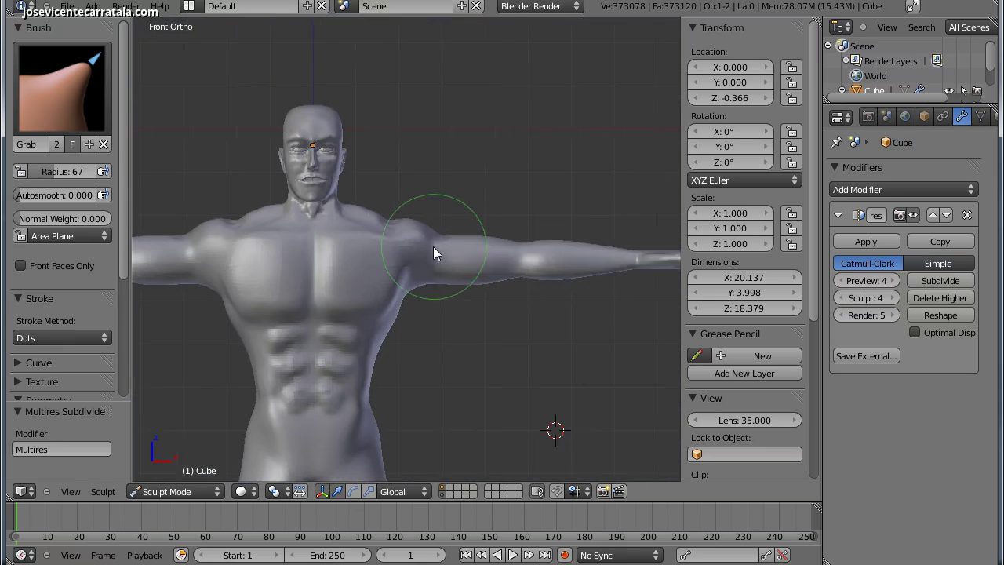
{"action": "scroll", "coordinate": [424, 244], "scroll_direction": "up", "scroll_amount": 2}
{"action": "scroll", "coordinate": [380, 228], "scroll_direction": "up", "scroll_amount": 2}
{"action": "scroll", "coordinate": [365, 228], "scroll_direction": "up", "scroll_amount": 2}
{"action": "left_click_drag", "start_coordinate": [389, 238], "coordinate": [513, 253]}
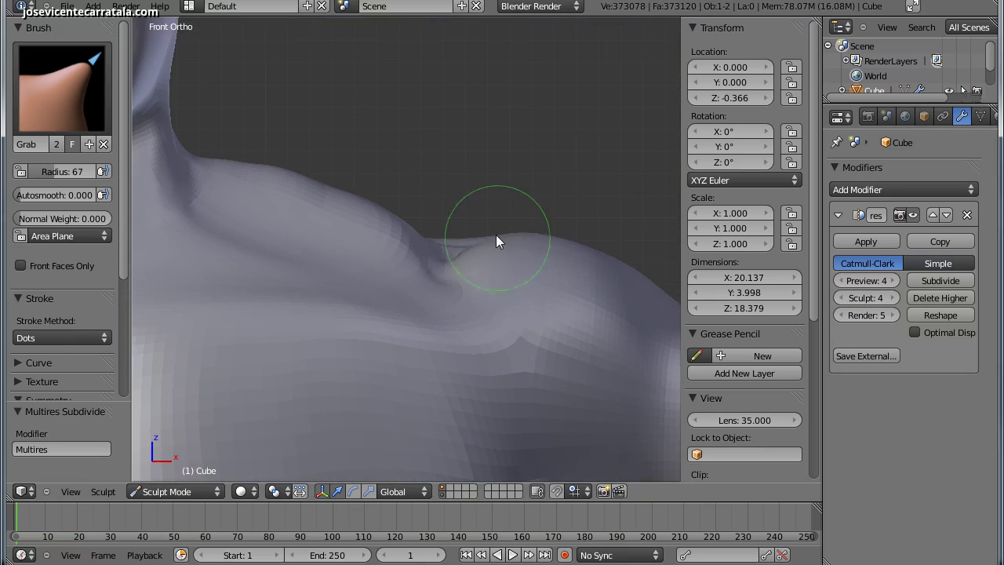
{"action": "middle_click_drag", "start_coordinate": [478, 274], "coordinate": [517, 295]}
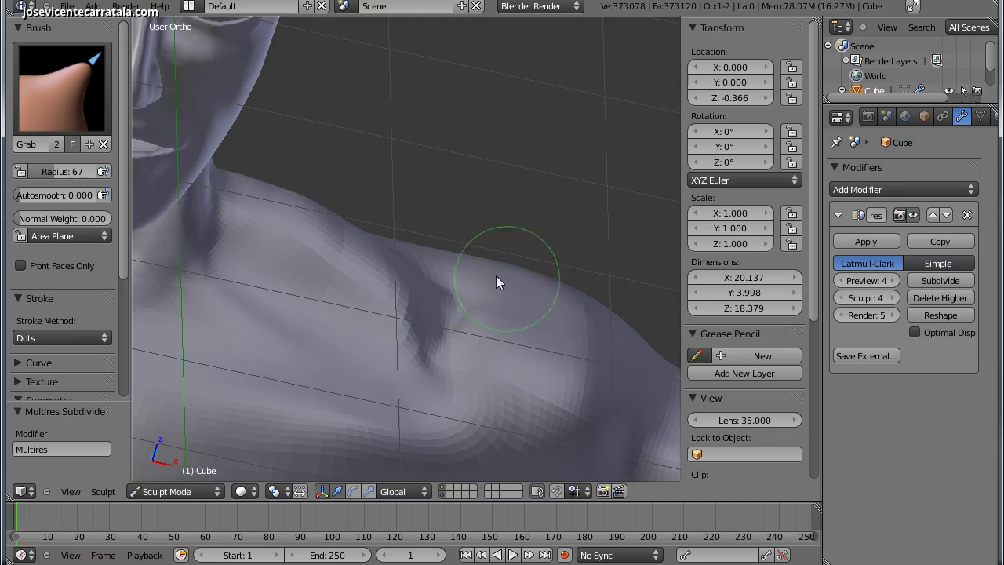
{"action": "left_click_drag", "start_coordinate": [495, 275], "coordinate": [481, 375]}
Step: Reshape the side of the neck where it meets the shoulder
{"action": "scroll", "coordinate": [466, 314], "scroll_direction": "down", "scroll_amount": 4}
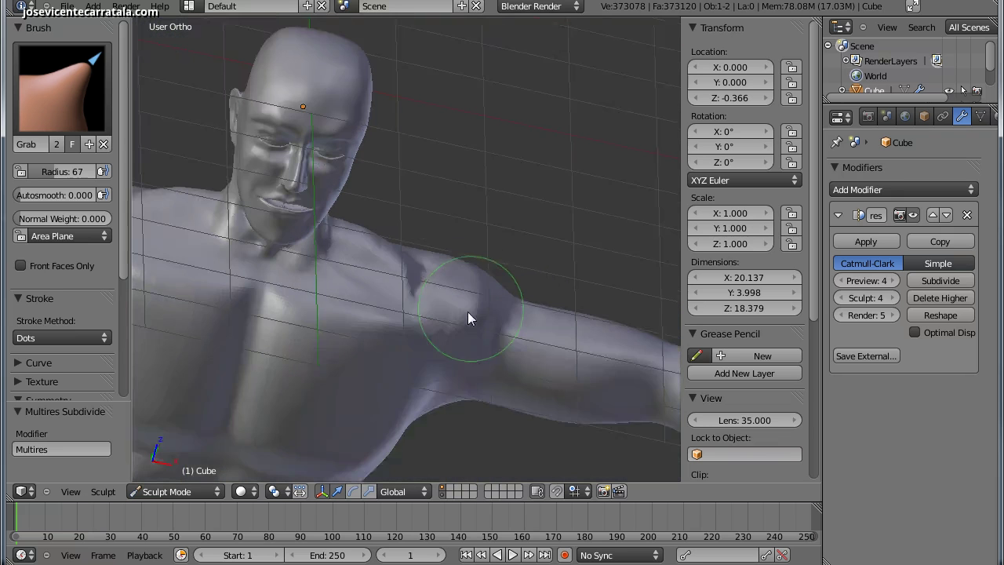
{"action": "mouse_move", "coordinate": [468, 312]}
{"action": "middle_mouse_down"}
{"action": "mouse_move", "coordinate": [525, 283]}
{"action": "mouse_move", "coordinate": [482, 280]}
{"action": "middle_mouse_up"}
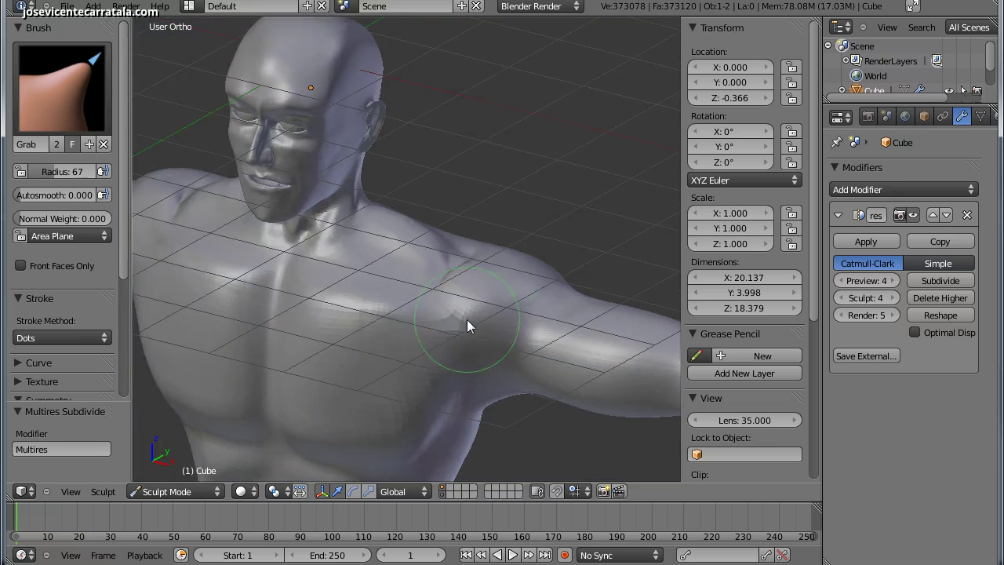
{"action": "scroll", "coordinate": [455, 317], "scroll_direction": "up", "scroll_amount": 2}
{"action": "scroll", "coordinate": [416, 313], "scroll_direction": "up", "scroll_amount": 2}
{"action": "scroll", "coordinate": [400, 329], "scroll_direction": "up", "scroll_amount": 2}
{"action": "middle_click_drag", "start_coordinate": [418, 349], "coordinate": [224, 339]}
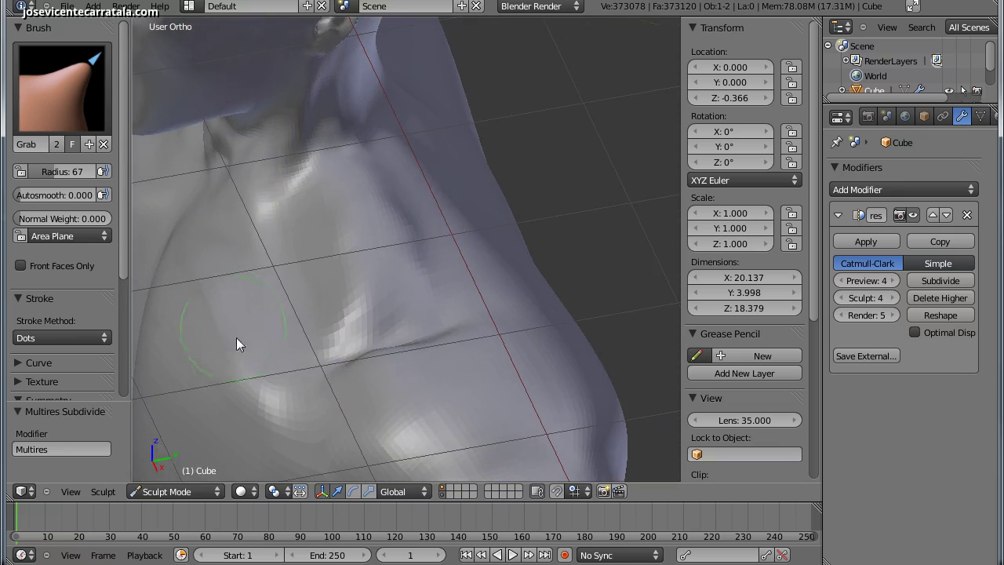
{"action": "left_click_drag", "start_coordinate": [236, 337], "coordinate": [253, 347]}
{"action": "scroll", "coordinate": [429, 235], "scroll_direction": "down", "scroll_amount": 3}
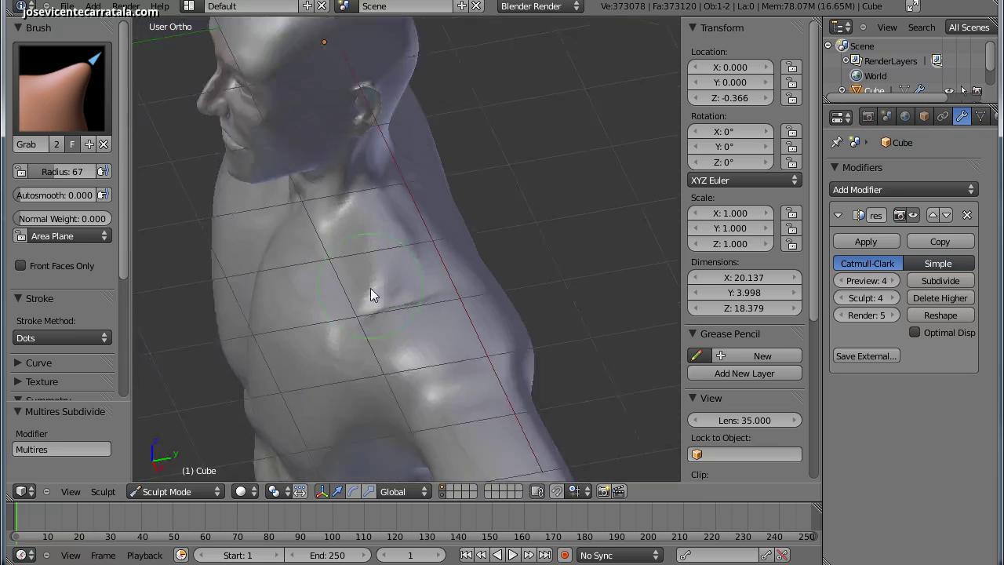
Step: Refine the chest surface near the sternum from a front view of the torso
{"action": "middle_click_drag", "start_coordinate": [370, 288], "coordinate": [498, 247]}
{"action": "scroll", "coordinate": [471, 267], "scroll_direction": "down", "scroll_amount": 2}
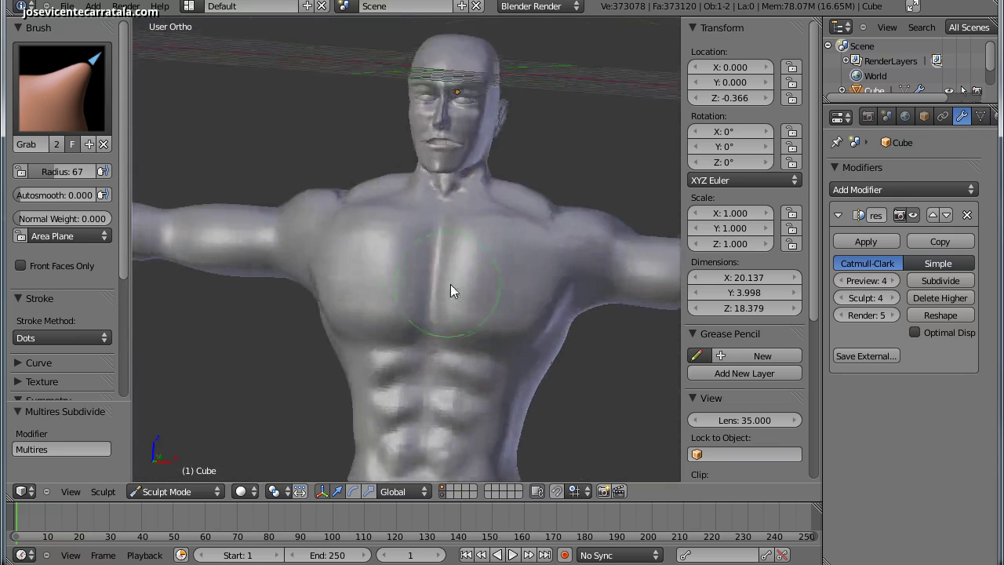
{"action": "scroll", "coordinate": [454, 285], "scroll_direction": "down", "scroll_amount": 3}
{"action": "mouse_move", "coordinate": [456, 285]}
{"action": "middle_mouse_down"}
{"action": "mouse_move", "coordinate": [494, 257]}
{"action": "mouse_move", "coordinate": [445, 283]}
{"action": "middle_mouse_up"}
{"action": "scroll", "coordinate": [455, 255], "scroll_direction": "up", "scroll_amount": 3}
{"action": "left_click_drag", "start_coordinate": [411, 279], "coordinate": [413, 240]}
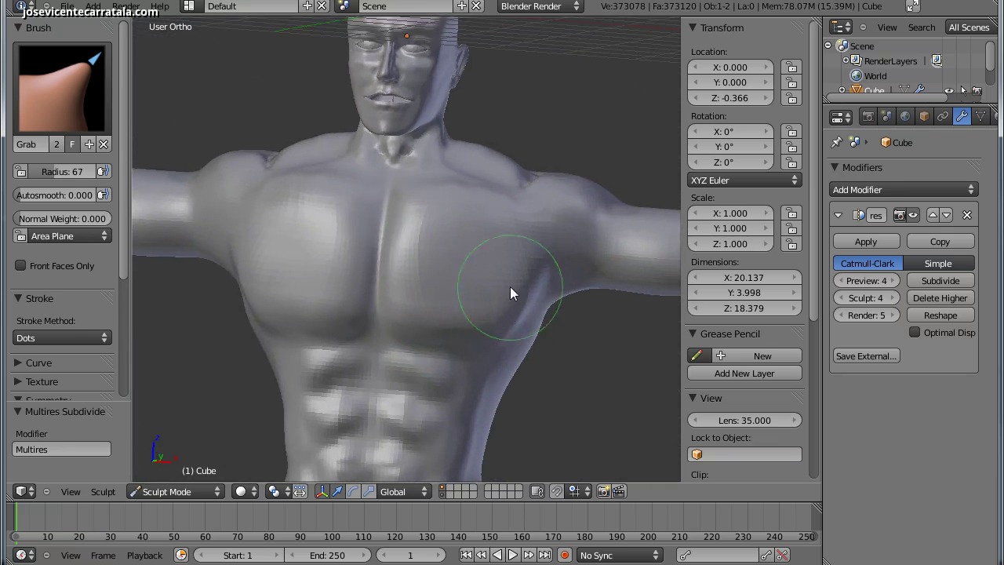
{"action": "scroll", "coordinate": [510, 313], "scroll_direction": "up", "scroll_amount": 2}
{"action": "scroll", "coordinate": [490, 286], "scroll_direction": "up", "scroll_amount": 2}
{"action": "scroll", "coordinate": [486, 302], "scroll_direction": "up", "scroll_amount": 1}
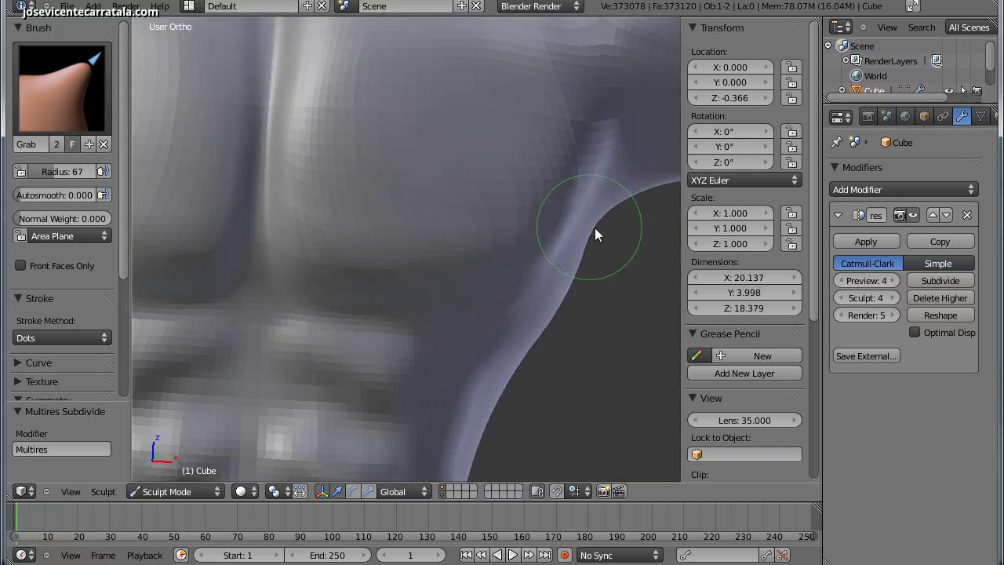
{"action": "scroll", "coordinate": [545, 345], "scroll_direction": "down", "scroll_amount": 5}
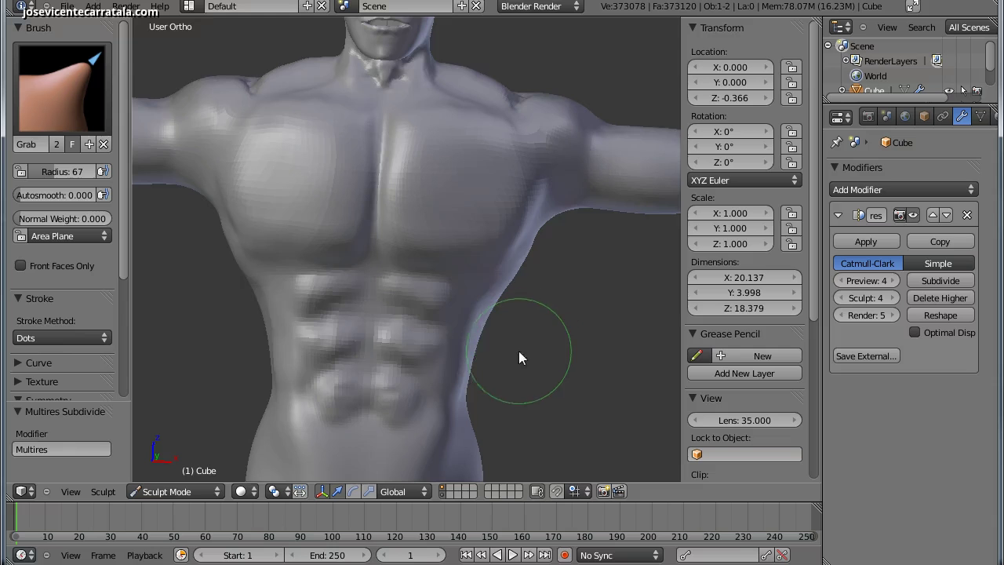
{"action": "scroll", "coordinate": [471, 330], "scroll_direction": "up", "scroll_amount": 1}
{"action": "scroll", "coordinate": [408, 341], "scroll_direction": "up", "scroll_amount": 3}
Step: Crease and shape the upper and lower abdominal muscles with mirrored Grab strokes
{"action": "scroll", "coordinate": [427, 314], "scroll_direction": "up", "scroll_amount": 1}
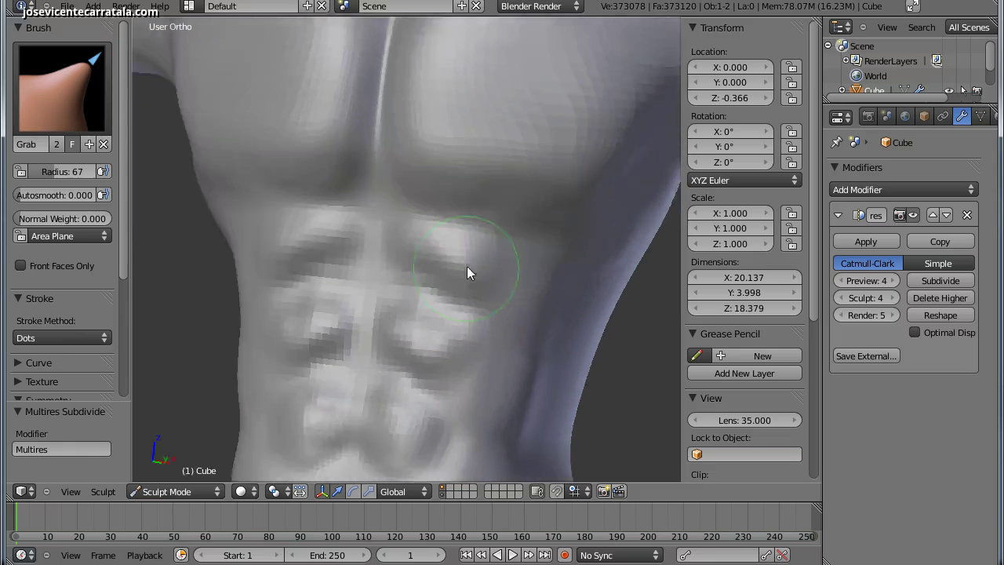
{"action": "scroll", "coordinate": [447, 255], "scroll_direction": "up", "scroll_amount": 3}
{"action": "left_click_drag", "start_coordinate": [479, 271], "coordinate": [419, 345]}
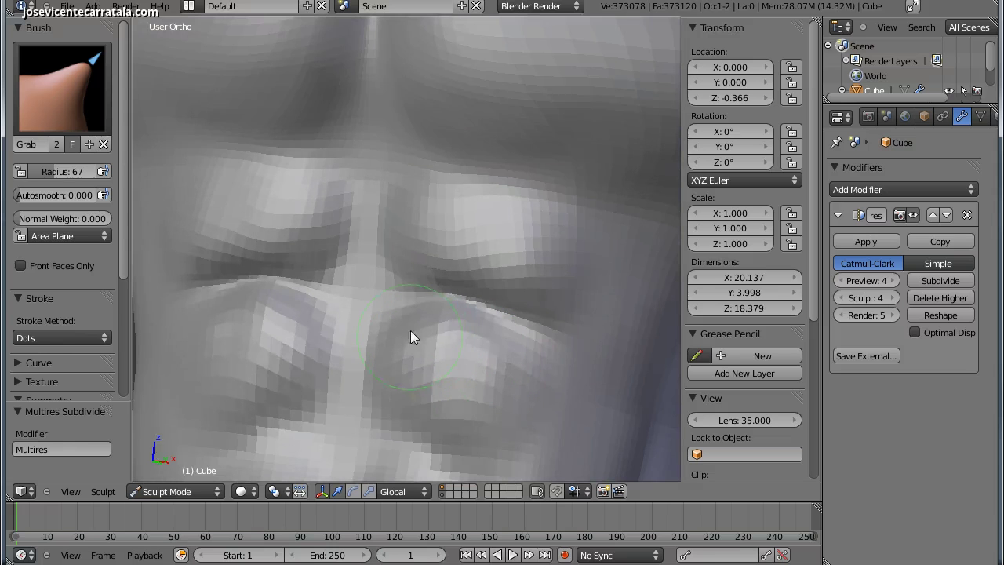
{"action": "middle_click_drag", "start_coordinate": [503, 392], "coordinate": [447, 329]}
{"action": "mouse_move", "coordinate": [446, 329]}
{"action": "left_mouse_down"}
{"action": "mouse_move", "coordinate": [433, 287]}
{"action": "mouse_move", "coordinate": [501, 317]}
{"action": "left_mouse_up"}
{"action": "mouse_move", "coordinate": [468, 362]}
{"action": "left_mouse_down"}
{"action": "mouse_move", "coordinate": [463, 382]}
{"action": "mouse_move", "coordinate": [399, 369]}
{"action": "mouse_move", "coordinate": [486, 344]}
{"action": "left_mouse_up"}
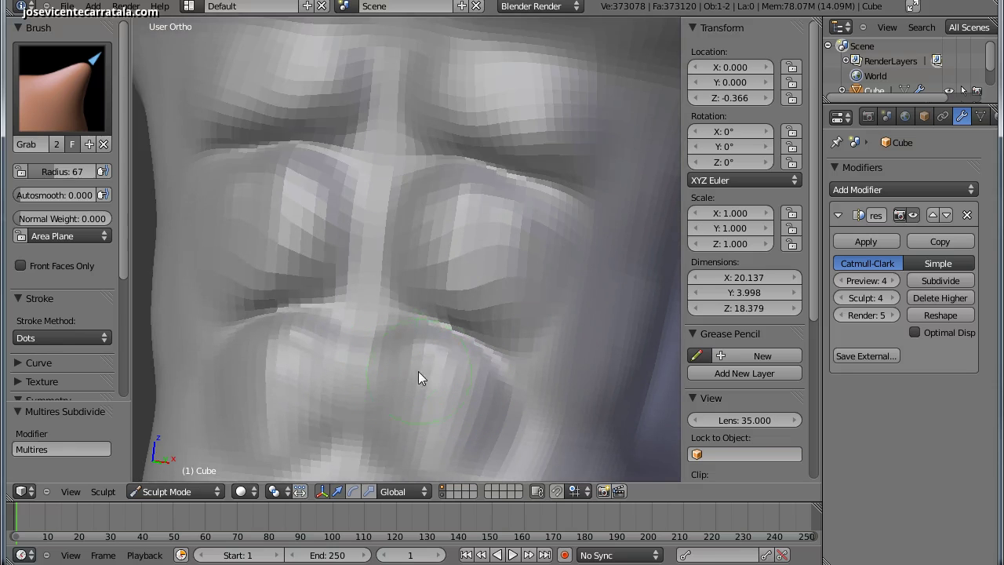
{"action": "mouse_move", "coordinate": [418, 371]}
{"action": "left_mouse_down"}
{"action": "mouse_move", "coordinate": [399, 393]}
{"action": "mouse_move", "coordinate": [406, 381]}
{"action": "left_mouse_up"}
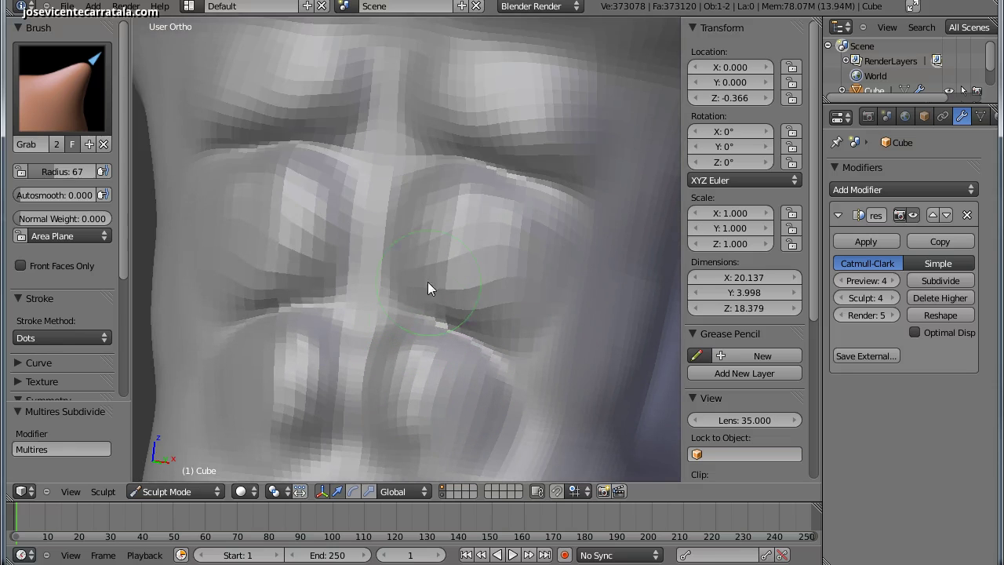
Step: Pull the upper abs and chest mass upward, then inspect the torso's side
{"action": "left_click_drag", "start_coordinate": [426, 228], "coordinate": [414, 214]}
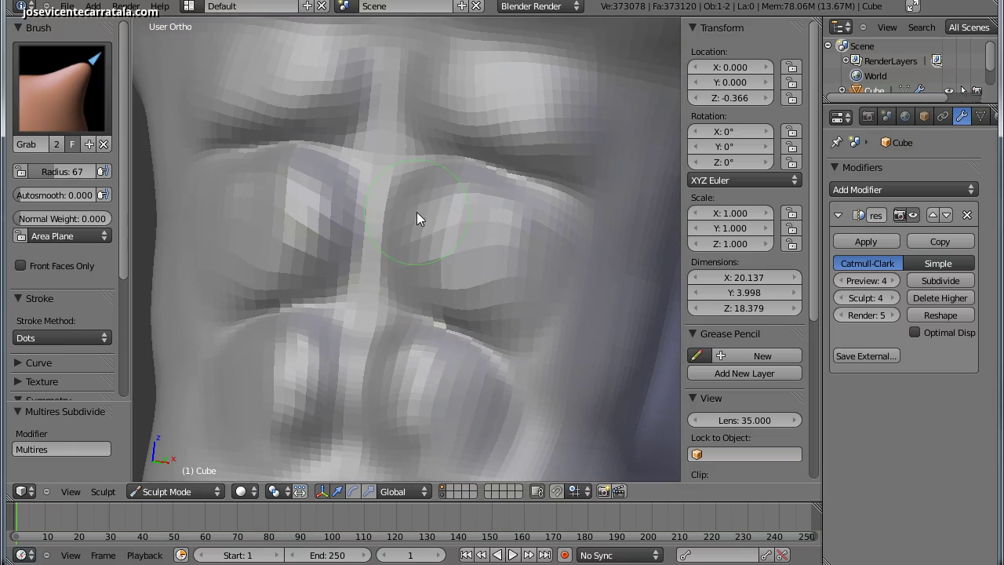
{"action": "middle_click_drag", "start_coordinate": [434, 136], "coordinate": [457, 270], "text": "shift"}
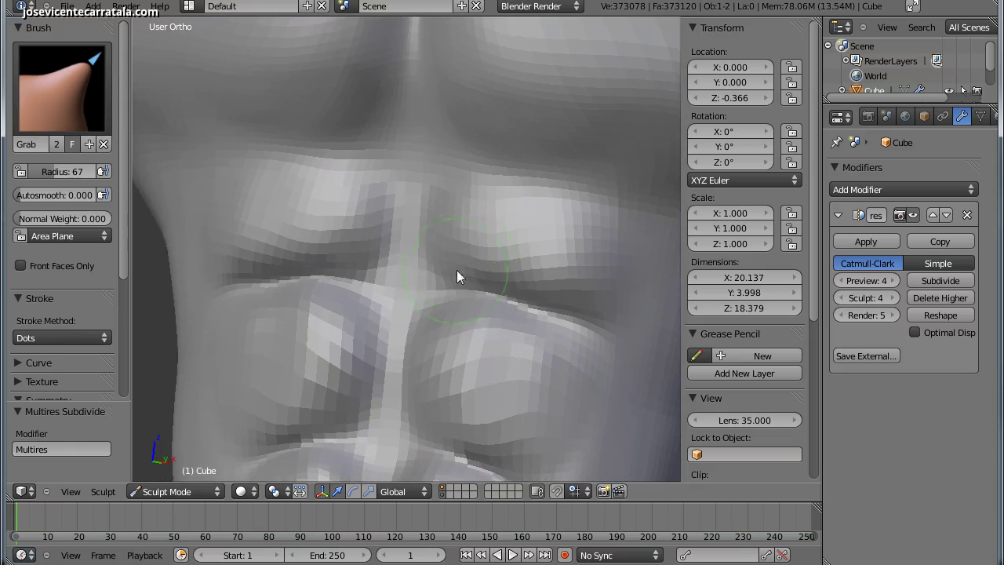
{"action": "left_click_drag", "start_coordinate": [460, 258], "coordinate": [453, 188]}
{"action": "scroll", "coordinate": [449, 243], "scroll_direction": "down", "scroll_amount": 1}
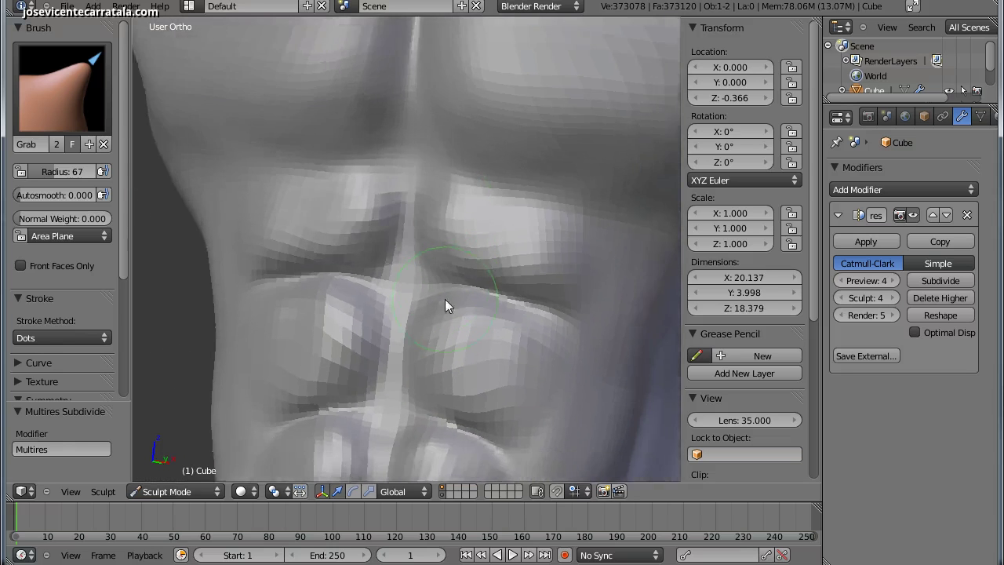
{"action": "scroll", "coordinate": [444, 299], "scroll_direction": "down", "scroll_amount": 3}
{"action": "mouse_move", "coordinate": [588, 219]}
{"action": "middle_mouse_down"}
{"action": "mouse_move", "coordinate": [432, 208]}
{"action": "mouse_move", "coordinate": [431, 253]}
{"action": "middle_mouse_up"}
{"action": "scroll", "coordinate": [464, 186], "scroll_direction": "up", "scroll_amount": 2}
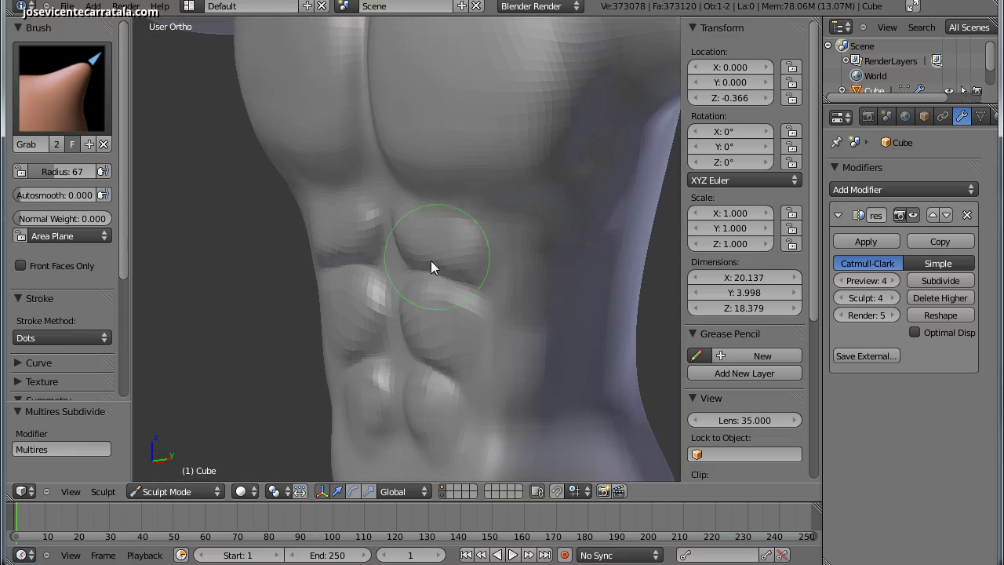
{"action": "scroll", "coordinate": [431, 266], "scroll_direction": "down", "scroll_amount": 2}
{"action": "middle_click_drag", "start_coordinate": [485, 304], "coordinate": [195, 262]}
{"action": "scroll", "coordinate": [499, 304], "scroll_direction": "up", "scroll_amount": 4}
Step: Select the SculptDraw brush from the sculpt brush picker
{"action": "left_click", "coordinate": [75, 90]}
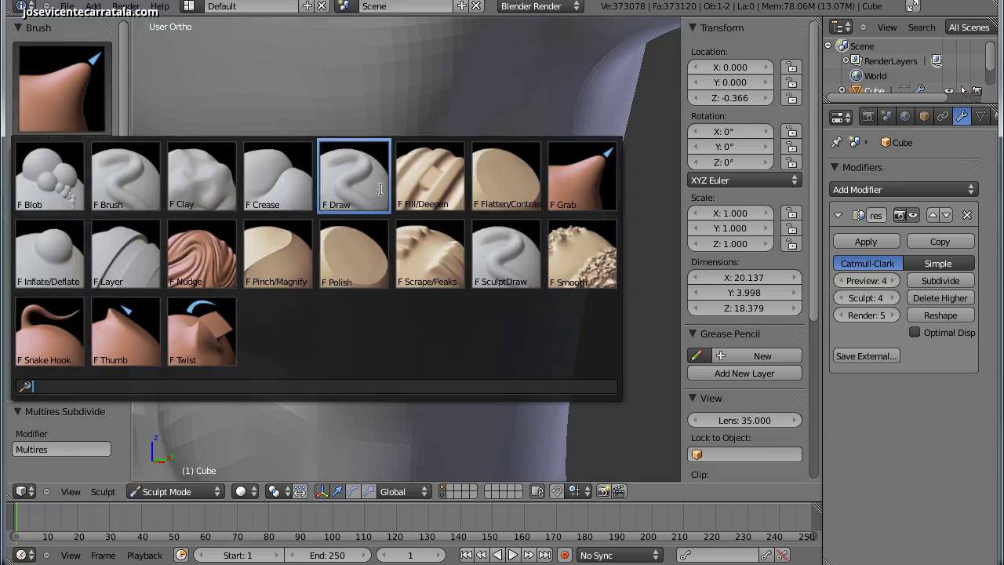
{"action": "left_click", "coordinate": [465, 257]}
{"action": "left_click", "coordinate": [86, 98]}
{"action": "left_click", "coordinate": [502, 243]}
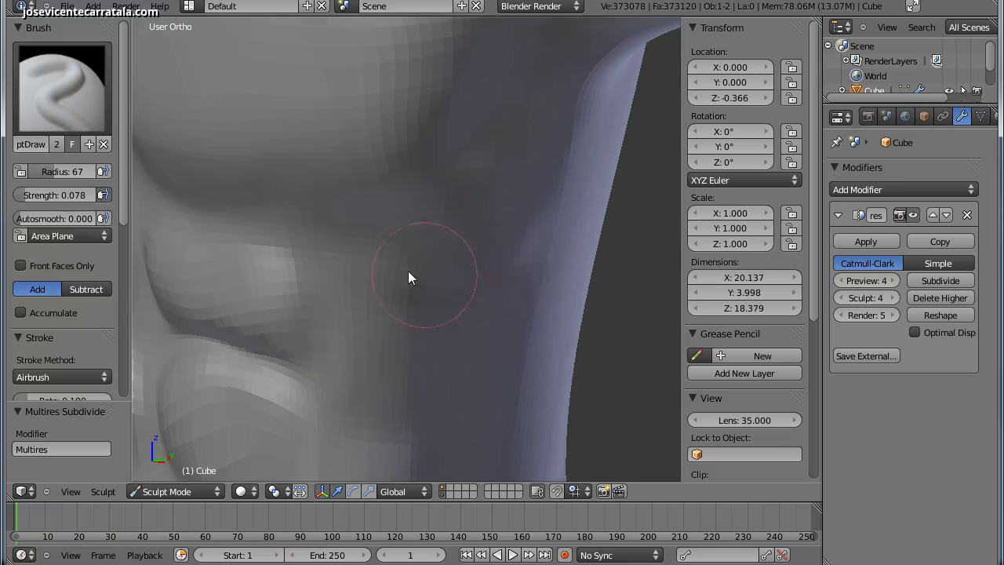
Step: Sculpt raised streaks along the torso's side below the armpit
{"action": "mouse_move", "coordinate": [495, 280]}
{"action": "middle_mouse_down"}
{"action": "mouse_move", "coordinate": [470, 274]}
{"action": "mouse_move", "coordinate": [496, 271]}
{"action": "mouse_move", "coordinate": [488, 276]}
{"action": "middle_mouse_up"}
{"action": "scroll", "coordinate": [488, 276], "scroll_direction": "down", "scroll_amount": 2}
{"action": "scroll", "coordinate": [435, 229], "scroll_direction": "up", "scroll_amount": 2}
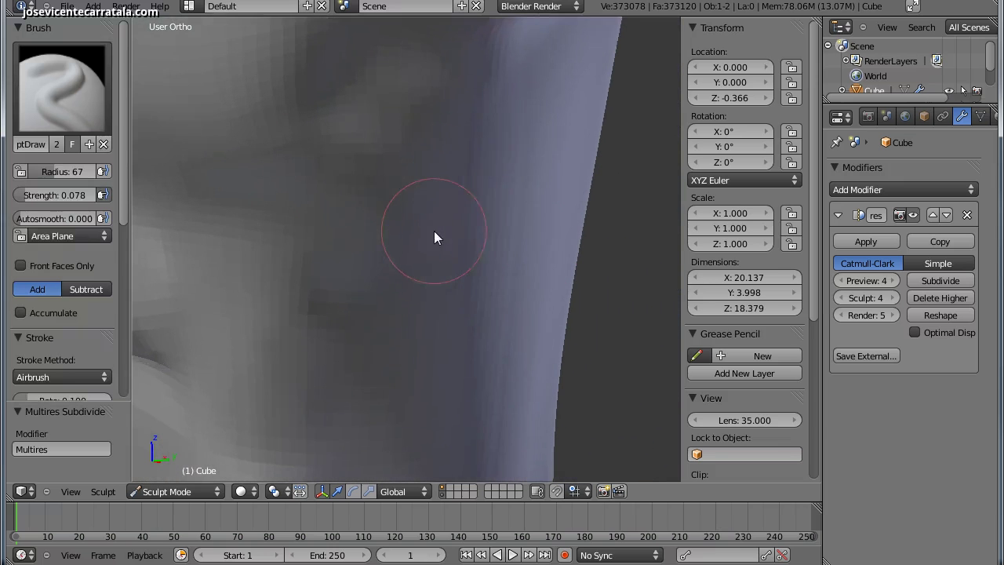
{"action": "middle_click_drag", "start_coordinate": [443, 233], "coordinate": [524, 188]}
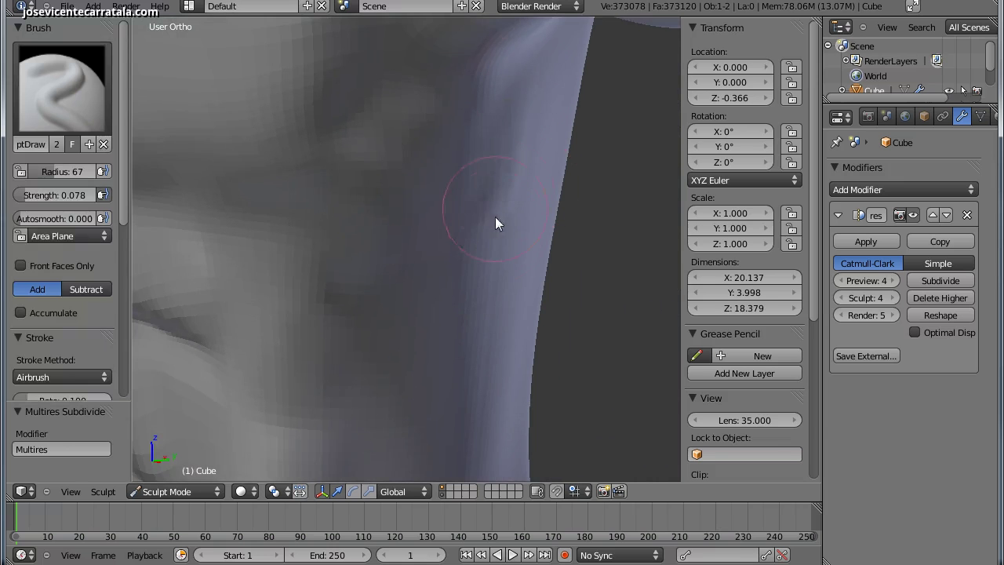
{"action": "scroll", "coordinate": [495, 217], "scroll_direction": "down", "scroll_amount": 2}
{"action": "scroll", "coordinate": [492, 226], "scroll_direction": "down", "scroll_amount": 1}
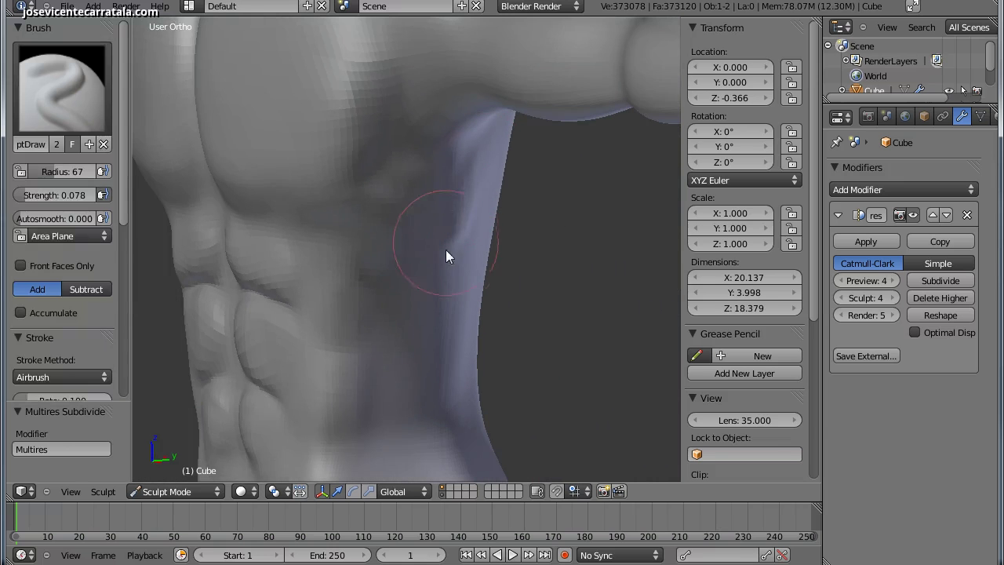
{"action": "mouse_move", "coordinate": [456, 244]}
{"action": "left_mouse_down"}
{"action": "mouse_move", "coordinate": [485, 164]}
{"action": "mouse_move", "coordinate": [471, 266]}
{"action": "mouse_move", "coordinate": [481, 216]}
{"action": "mouse_move", "coordinate": [424, 199]}
{"action": "mouse_move", "coordinate": [414, 245]}
{"action": "mouse_move", "coordinate": [396, 225]}
{"action": "left_mouse_up"}
Step: Build up more muscle relief along the right flank
{"action": "scroll", "coordinate": [429, 227], "scroll_direction": "down", "scroll_amount": 2}
{"action": "scroll", "coordinate": [424, 219], "scroll_direction": "down", "scroll_amount": 2}
{"action": "scroll", "coordinate": [425, 218], "scroll_direction": "down", "scroll_amount": 2}
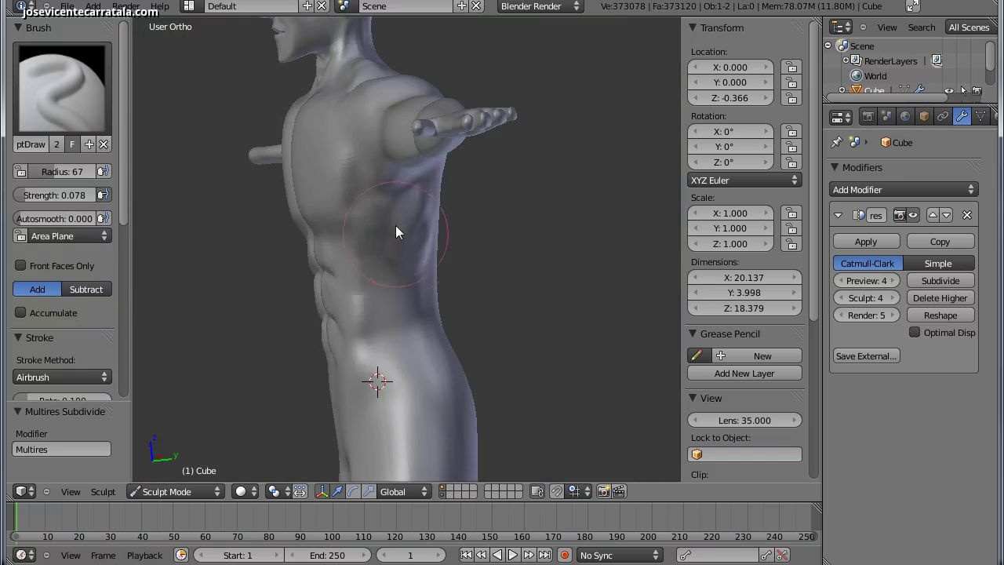
{"action": "middle_click_drag", "start_coordinate": [396, 225], "coordinate": [515, 219]}
{"action": "scroll", "coordinate": [502, 214], "scroll_direction": "up", "scroll_amount": 1}
{"action": "scroll", "coordinate": [502, 214], "scroll_direction": "up", "scroll_amount": 2}
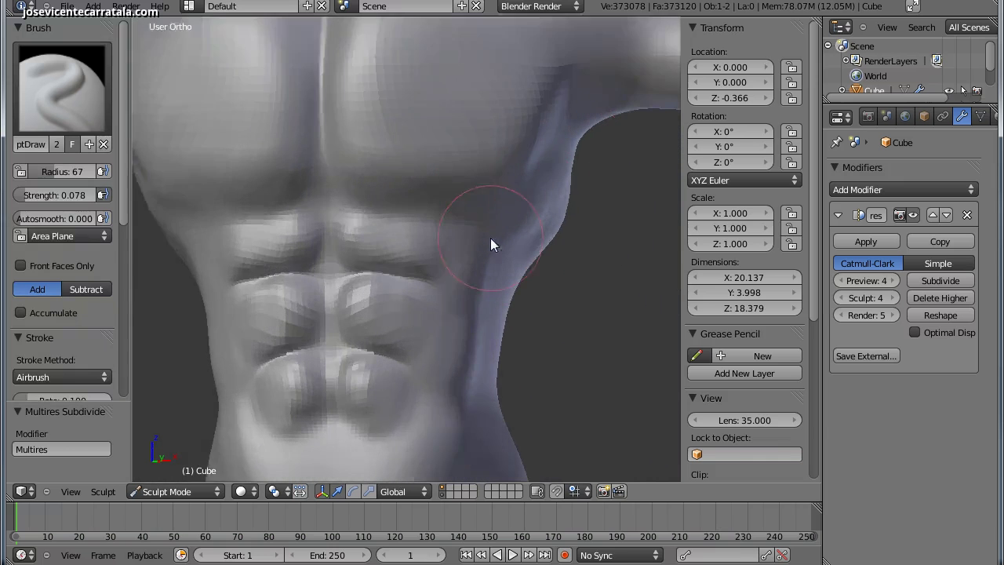
{"action": "scroll", "coordinate": [490, 238], "scroll_direction": "up", "scroll_amount": 2}
Step: Switch to the Grab brush and push the right armpit outline inward, mirrored
{"action": "left_click", "coordinate": [64, 118]}
{"action": "left_click", "coordinate": [582, 177]}
{"action": "mouse_move", "coordinate": [572, 231]}
{"action": "middle_mouse_down"}
{"action": "mouse_move", "coordinate": [553, 233]}
{"action": "mouse_move", "coordinate": [542, 214]}
{"action": "middle_mouse_up"}
{"action": "left_click_drag", "start_coordinate": [542, 214], "coordinate": [492, 214]}
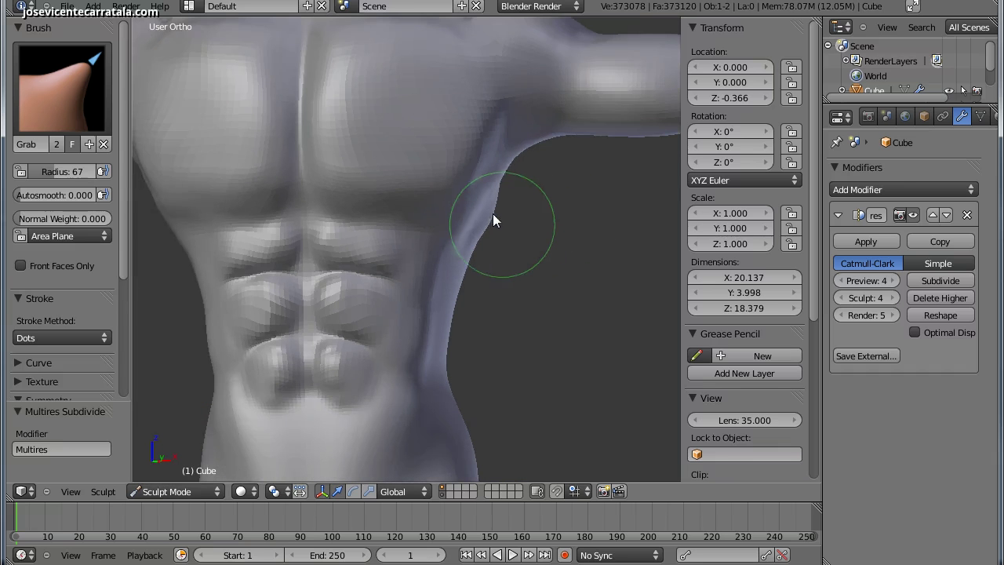
{"action": "left_click_drag", "start_coordinate": [517, 168], "coordinate": [513, 161]}
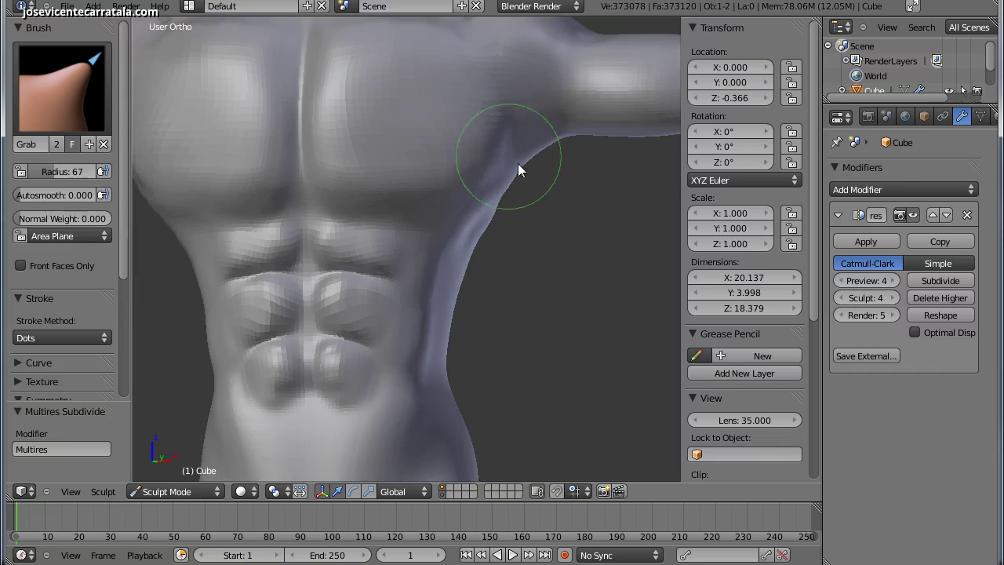
{"action": "scroll", "coordinate": [470, 196], "scroll_direction": "down", "scroll_amount": 5}
{"action": "mouse_move", "coordinate": [408, 227]}
{"action": "middle_mouse_down"}
{"action": "mouse_move", "coordinate": [549, 278]}
{"action": "mouse_move", "coordinate": [488, 291]}
{"action": "mouse_move", "coordinate": [471, 230]}
{"action": "mouse_move", "coordinate": [421, 217]}
{"action": "mouse_move", "coordinate": [441, 242]}
{"action": "mouse_move", "coordinate": [416, 257]}
{"action": "mouse_move", "coordinate": [433, 267]}
{"action": "middle_mouse_up"}
{"action": "scroll", "coordinate": [459, 238], "scroll_direction": "up", "scroll_amount": 5}
{"action": "scroll", "coordinate": [447, 245], "scroll_direction": "down", "scroll_amount": 6}
{"action": "scroll", "coordinate": [424, 261], "scroll_direction": "up", "scroll_amount": 4}
{"action": "scroll", "coordinate": [433, 263], "scroll_direction": "up", "scroll_amount": 3}
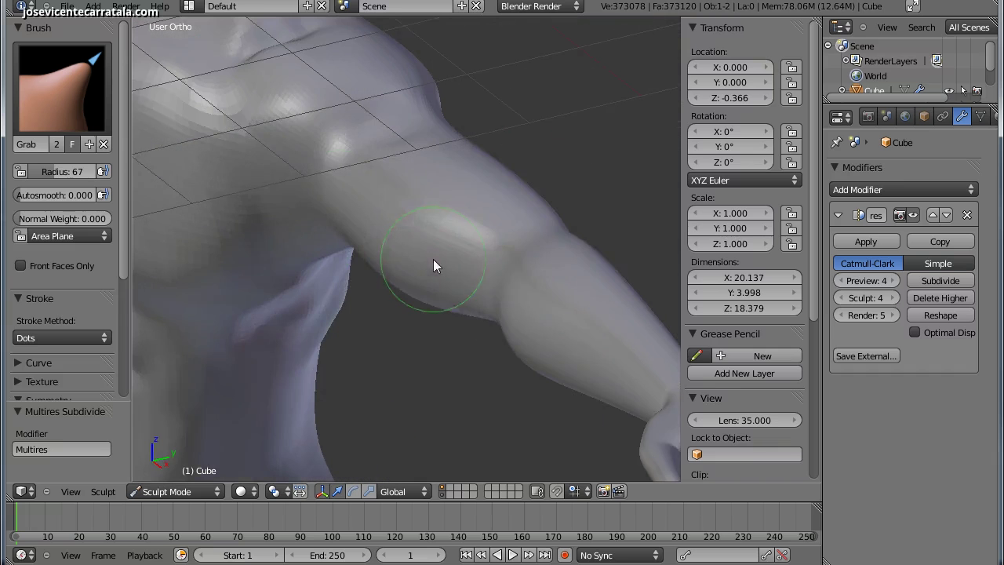
Step: Set up the SculptDraw brush in Subtract mode with strength 0.167
{"action": "left_click", "coordinate": [67, 105]}
{"action": "left_click", "coordinate": [486, 270]}
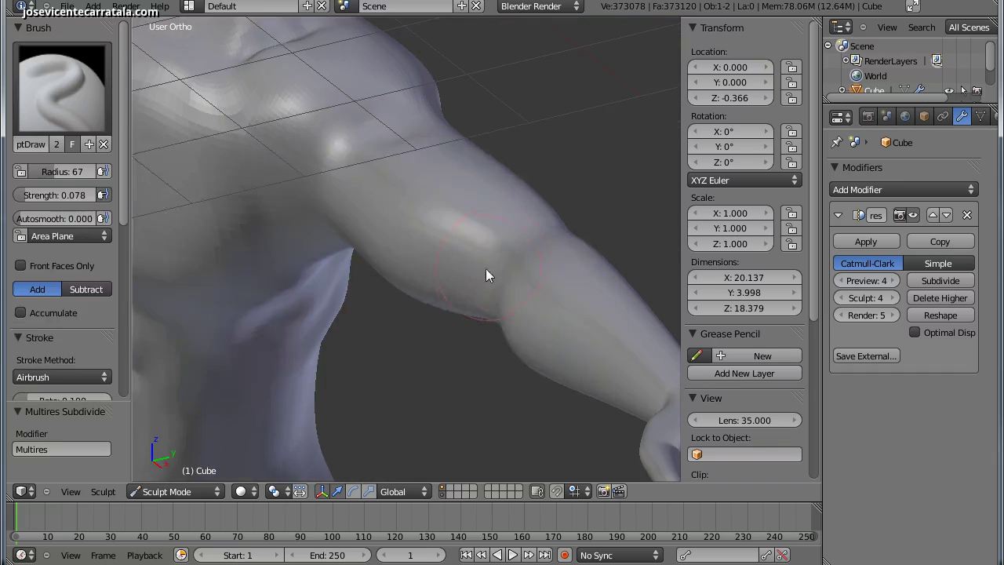
{"action": "scroll", "coordinate": [485, 268], "scroll_direction": "up", "scroll_amount": 2}
{"action": "left_click", "coordinate": [100, 290]}
{"action": "middle_click_drag", "start_coordinate": [408, 140], "coordinate": [354, 188]}
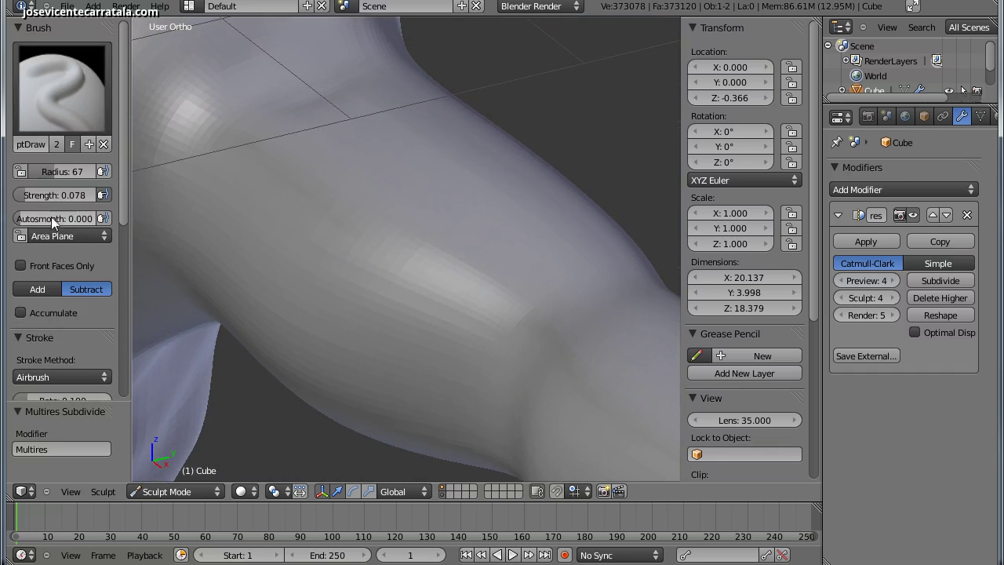
{"action": "left_click_drag", "start_coordinate": [51, 196], "coordinate": [55, 195]}
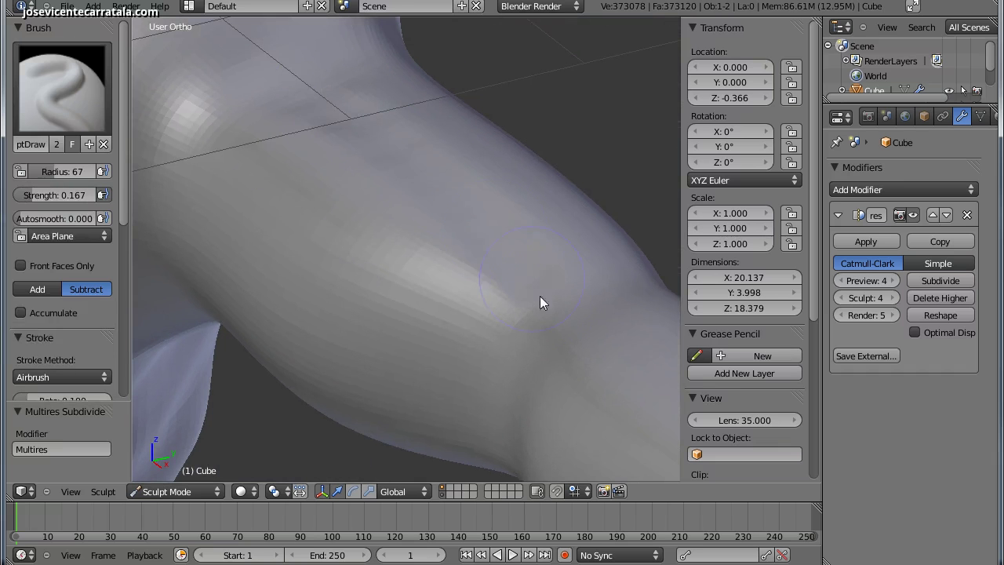
Step: Carve creases, a dent and a faint groove into the upper arm
{"action": "left_click_drag", "start_coordinate": [408, 139], "coordinate": [303, 111]}
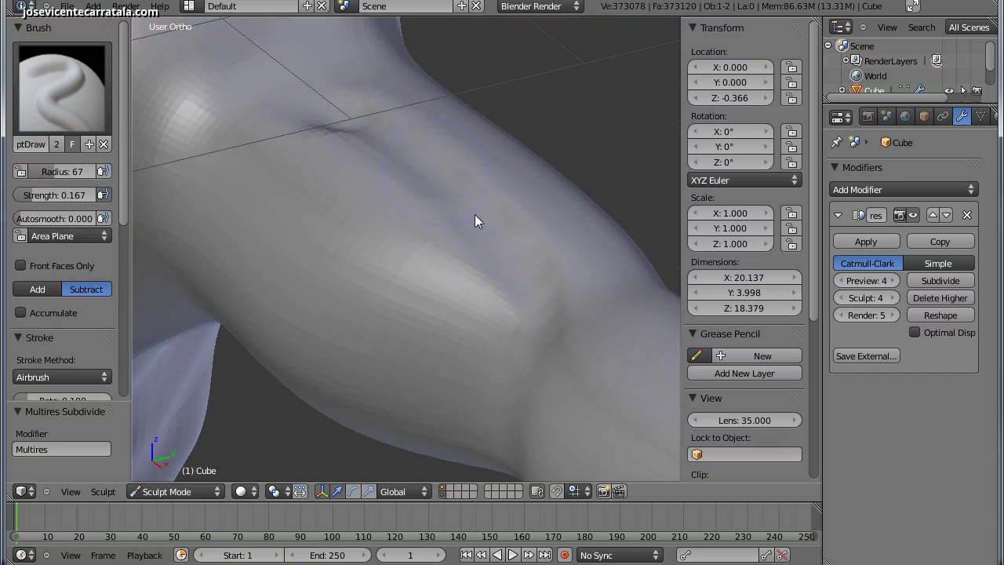
{"action": "left_click_drag", "start_coordinate": [475, 214], "coordinate": [559, 338]}
{"action": "mouse_move", "coordinate": [448, 408]}
{"action": "middle_mouse_down"}
{"action": "mouse_move", "coordinate": [402, 259]}
{"action": "mouse_move", "coordinate": [412, 239]}
{"action": "mouse_move", "coordinate": [208, 234]}
{"action": "mouse_move", "coordinate": [472, 225]}
{"action": "mouse_move", "coordinate": [406, 229]}
{"action": "mouse_move", "coordinate": [366, 264]}
{"action": "mouse_move", "coordinate": [342, 222]}
{"action": "middle_mouse_up"}
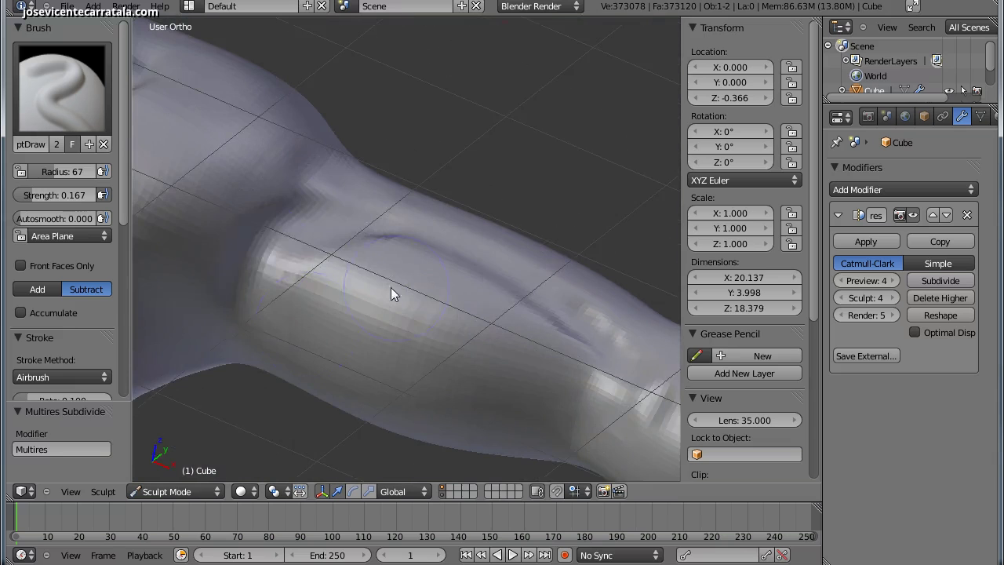
{"action": "mouse_move", "coordinate": [390, 289]}
{"action": "middle_mouse_down"}
{"action": "mouse_move", "coordinate": [368, 286]}
{"action": "mouse_move", "coordinate": [369, 294]}
{"action": "mouse_move", "coordinate": [395, 293]}
{"action": "mouse_move", "coordinate": [451, 259]}
{"action": "mouse_move", "coordinate": [292, 395]}
{"action": "mouse_move", "coordinate": [314, 278]}
{"action": "mouse_move", "coordinate": [374, 260]}
{"action": "mouse_move", "coordinate": [352, 290]}
{"action": "mouse_move", "coordinate": [282, 158]}
{"action": "middle_mouse_up"}
{"action": "left_click_drag", "start_coordinate": [304, 165], "coordinate": [418, 233]}
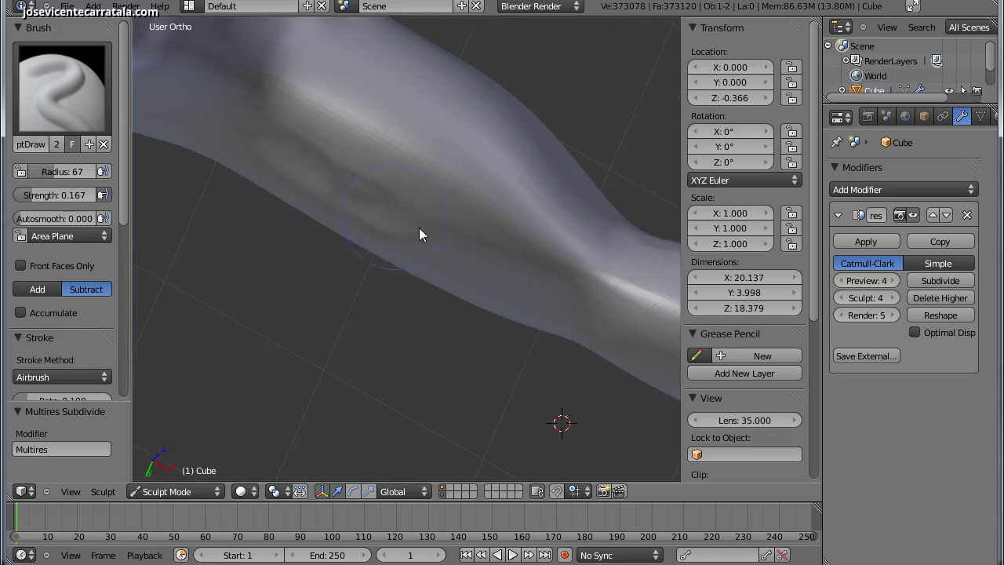
{"action": "mouse_move", "coordinate": [578, 225]}
{"action": "middle_mouse_down"}
{"action": "mouse_move", "coordinate": [356, 272]}
{"action": "mouse_move", "coordinate": [311, 295]}
{"action": "mouse_move", "coordinate": [506, 241]}
{"action": "mouse_move", "coordinate": [338, 260]}
{"action": "mouse_move", "coordinate": [35, 103]}
{"action": "middle_mouse_up"}
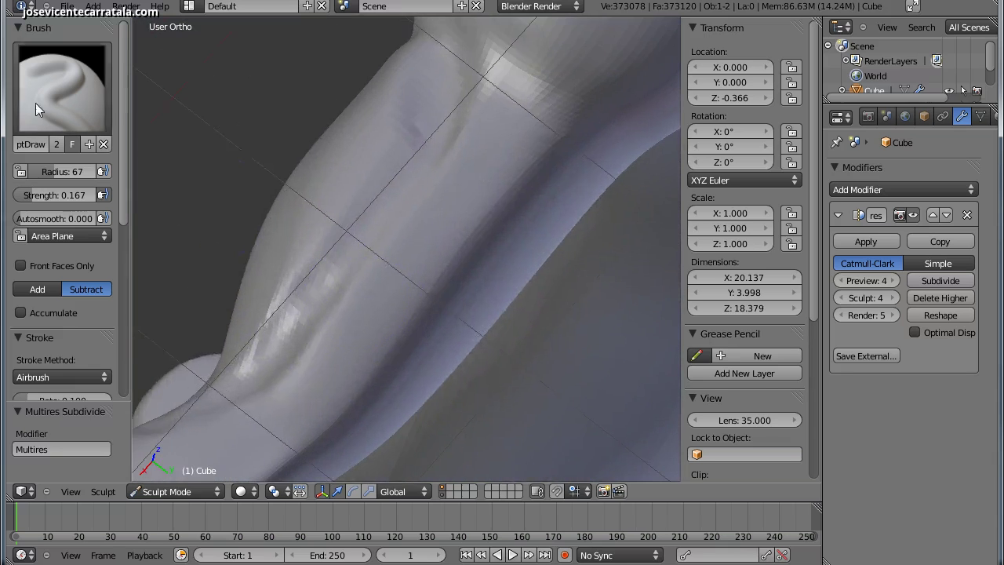
Step: Smooth the carved upper-arm creases with the Smooth brush, then view the whole figure
{"action": "left_click", "coordinate": [35, 103]}
{"action": "left_click", "coordinate": [582, 252]}
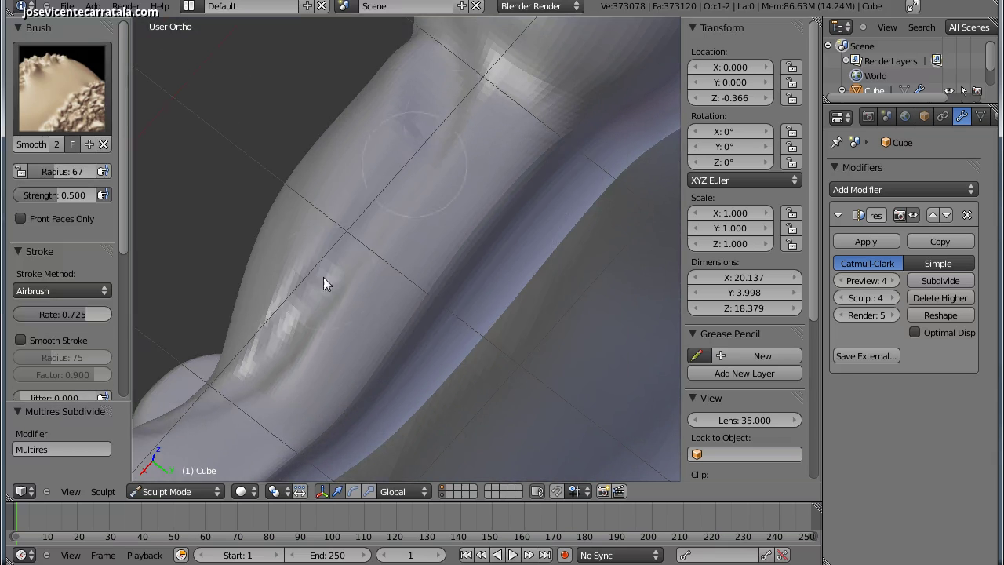
{"action": "mouse_move", "coordinate": [347, 274]}
{"action": "left_mouse_down"}
{"action": "mouse_move", "coordinate": [422, 179]}
{"action": "mouse_move", "coordinate": [456, 102]}
{"action": "left_mouse_up"}
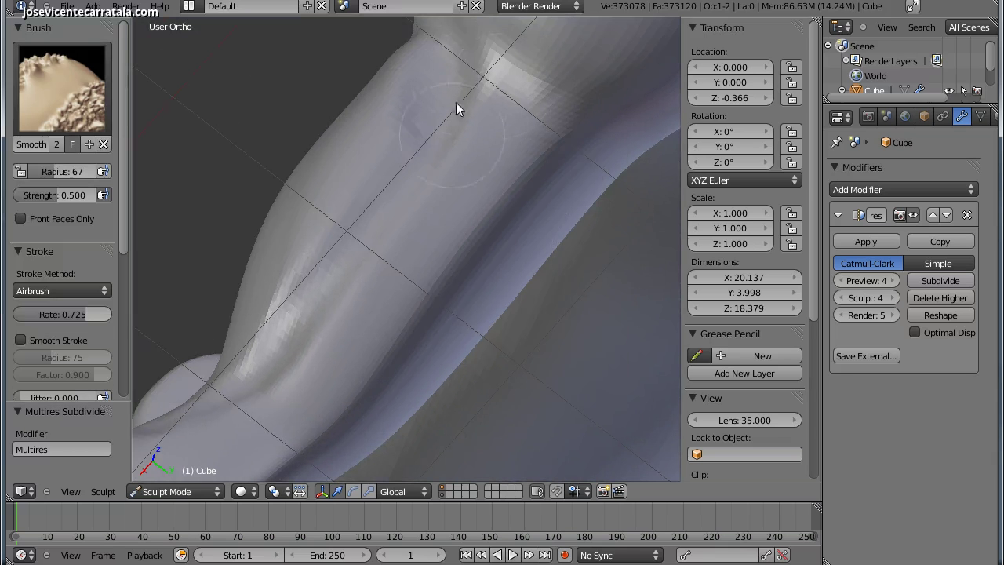
{"action": "scroll", "coordinate": [359, 304], "scroll_direction": "down", "scroll_amount": 3}
{"action": "mouse_move", "coordinate": [360, 306]}
{"action": "middle_mouse_down"}
{"action": "mouse_move", "coordinate": [325, 356]}
{"action": "mouse_move", "coordinate": [482, 275]}
{"action": "mouse_move", "coordinate": [298, 252]}
{"action": "mouse_move", "coordinate": [303, 314]}
{"action": "mouse_move", "coordinate": [427, 285]}
{"action": "mouse_move", "coordinate": [394, 274]}
{"action": "mouse_move", "coordinate": [411, 249]}
{"action": "mouse_move", "coordinate": [426, 261]}
{"action": "mouse_move", "coordinate": [462, 222]}
{"action": "mouse_move", "coordinate": [415, 253]}
{"action": "mouse_move", "coordinate": [442, 287]}
{"action": "middle_mouse_up"}
{"action": "scroll", "coordinate": [416, 253], "scroll_direction": "down", "scroll_amount": 1}
{"action": "scroll", "coordinate": [428, 257], "scroll_direction": "up", "scroll_amount": 3}
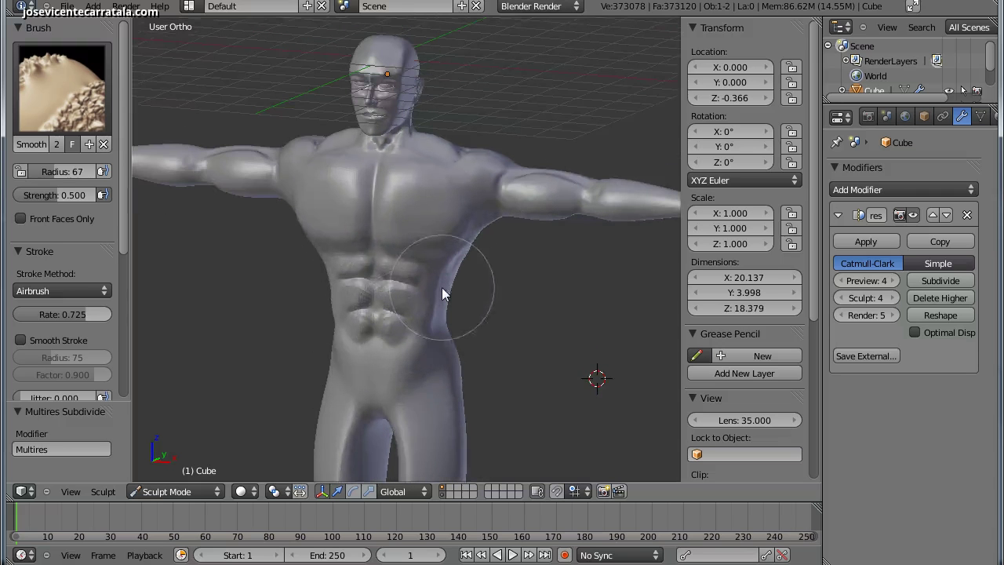